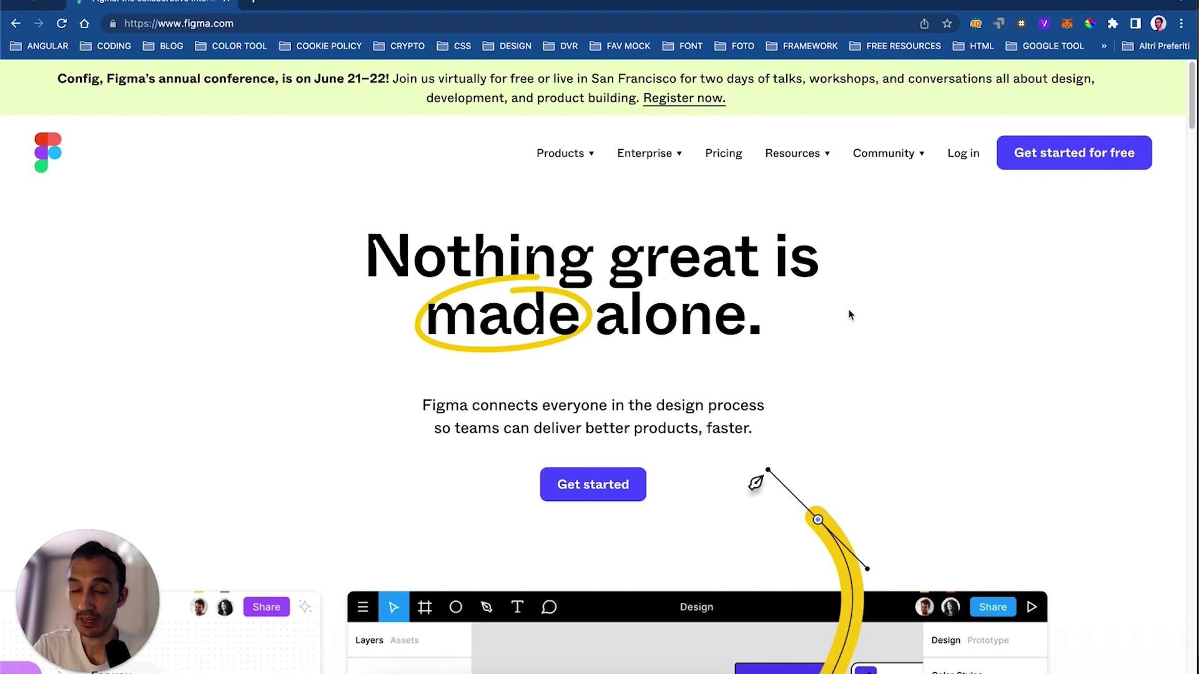
Bring up the Figma website's sign-in form, then dismiss it without logging in.
click(963, 153)
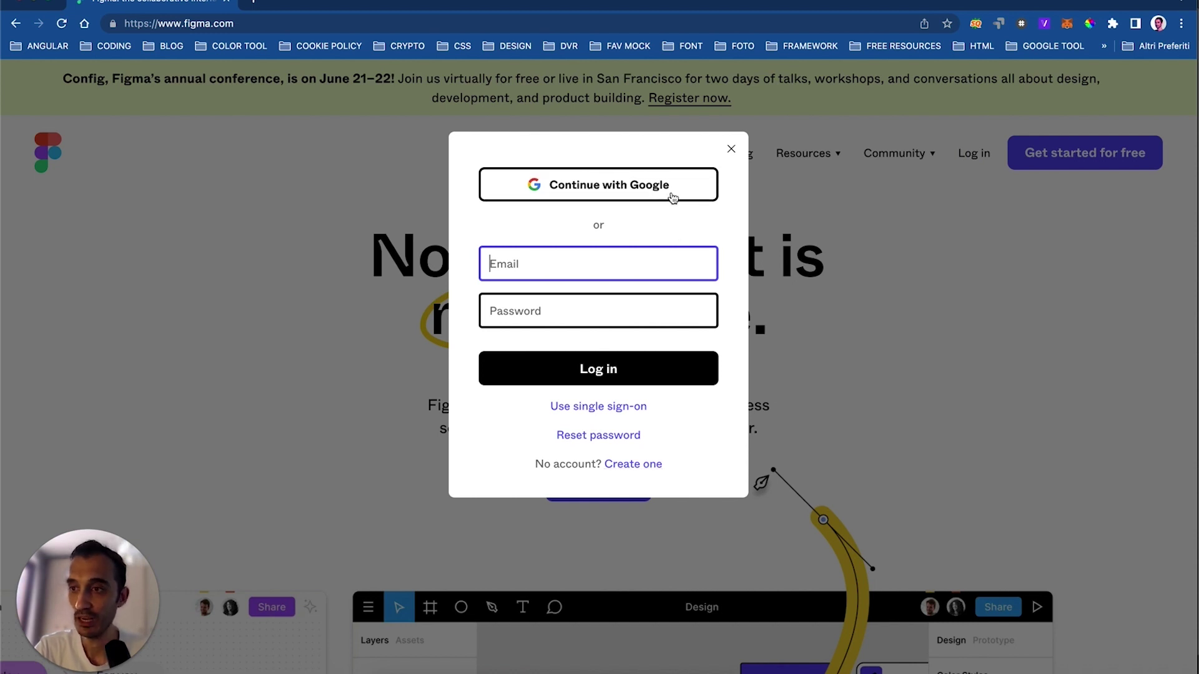
click(809, 449)
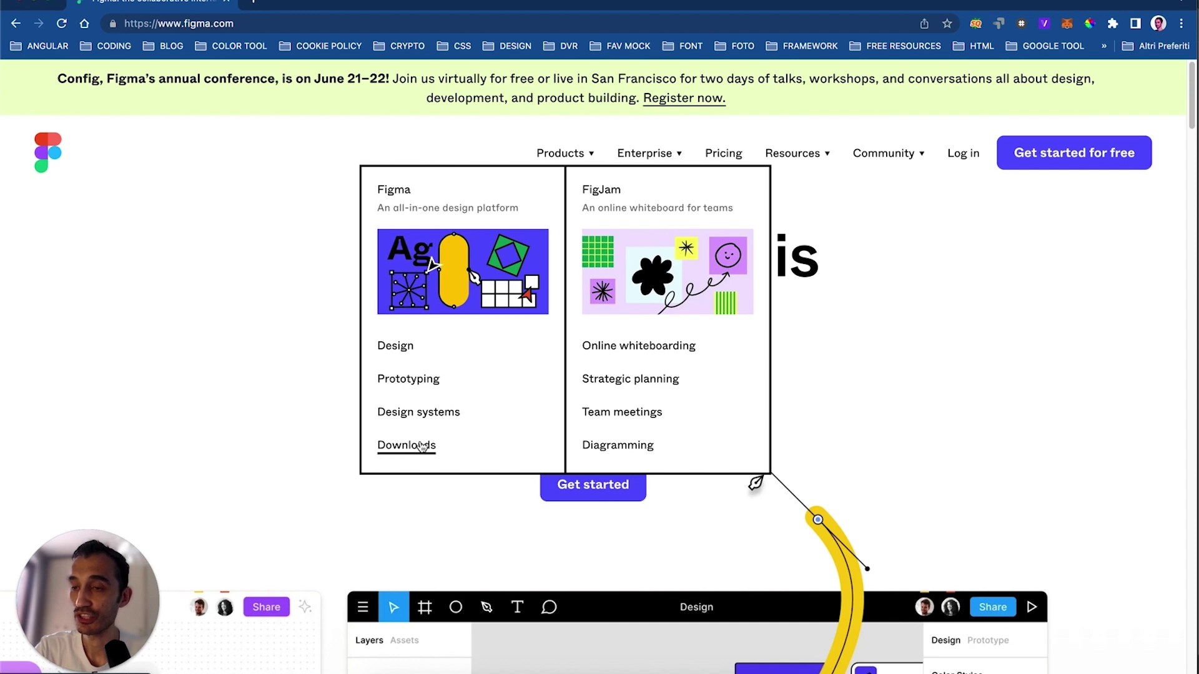
Browse the Figma Downloads page for desktop apps, mobile apps and font installers.
click(422, 446)
scroll(422, 446, down, 3)
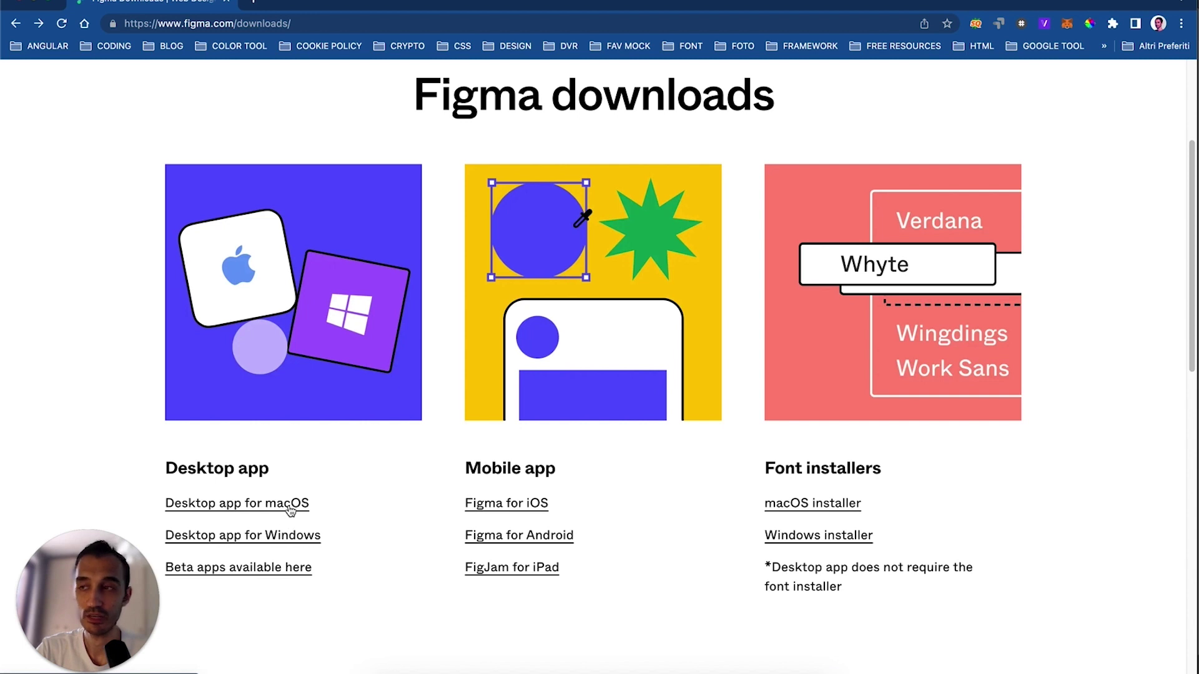
scroll(726, 194, up, 3)
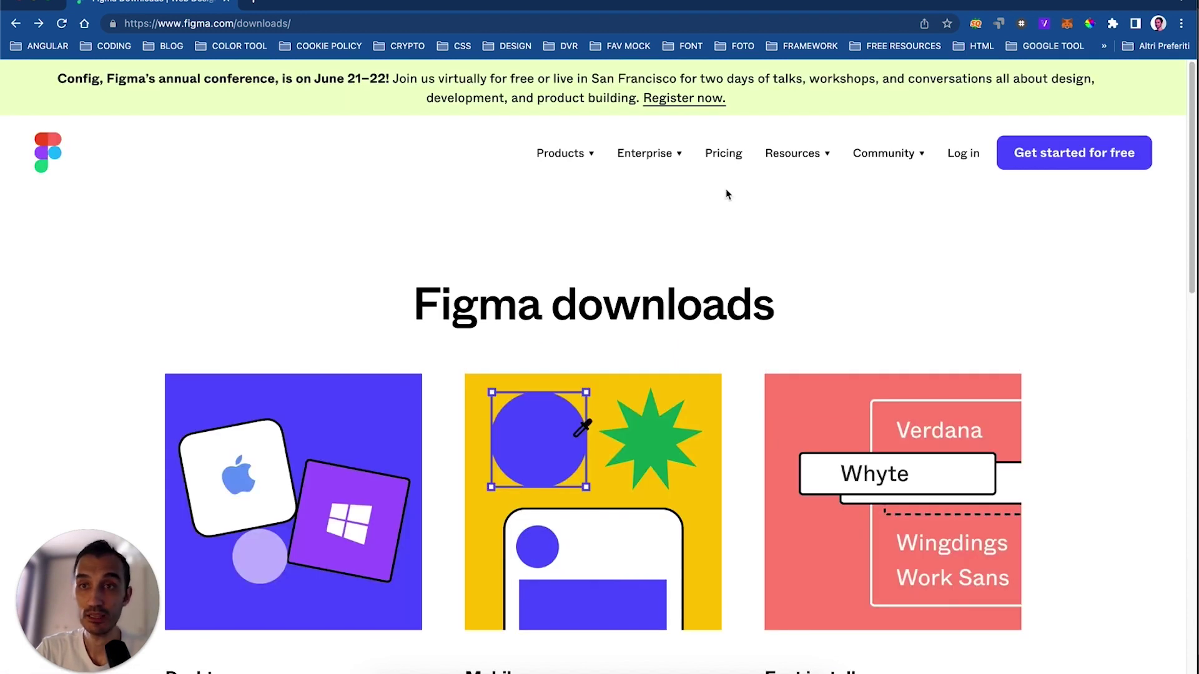
Review the pricing page's free Starter, €12 Professional and €45 Organization plans.
click(730, 156)
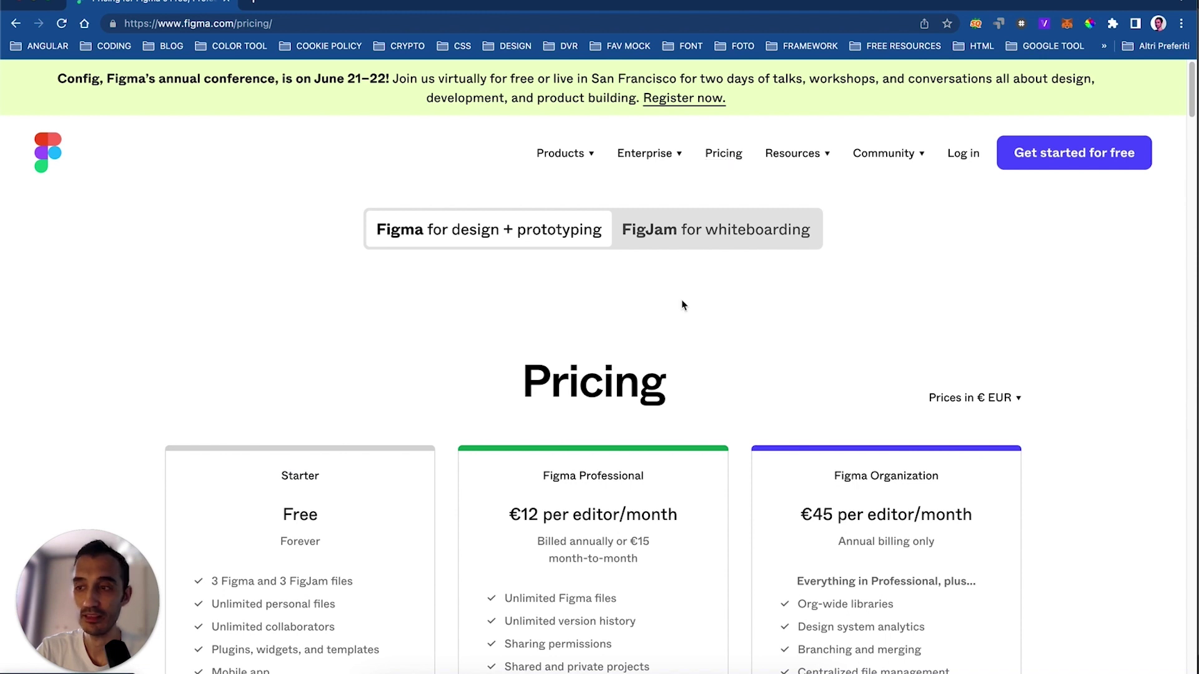
scroll(684, 306, down, 3)
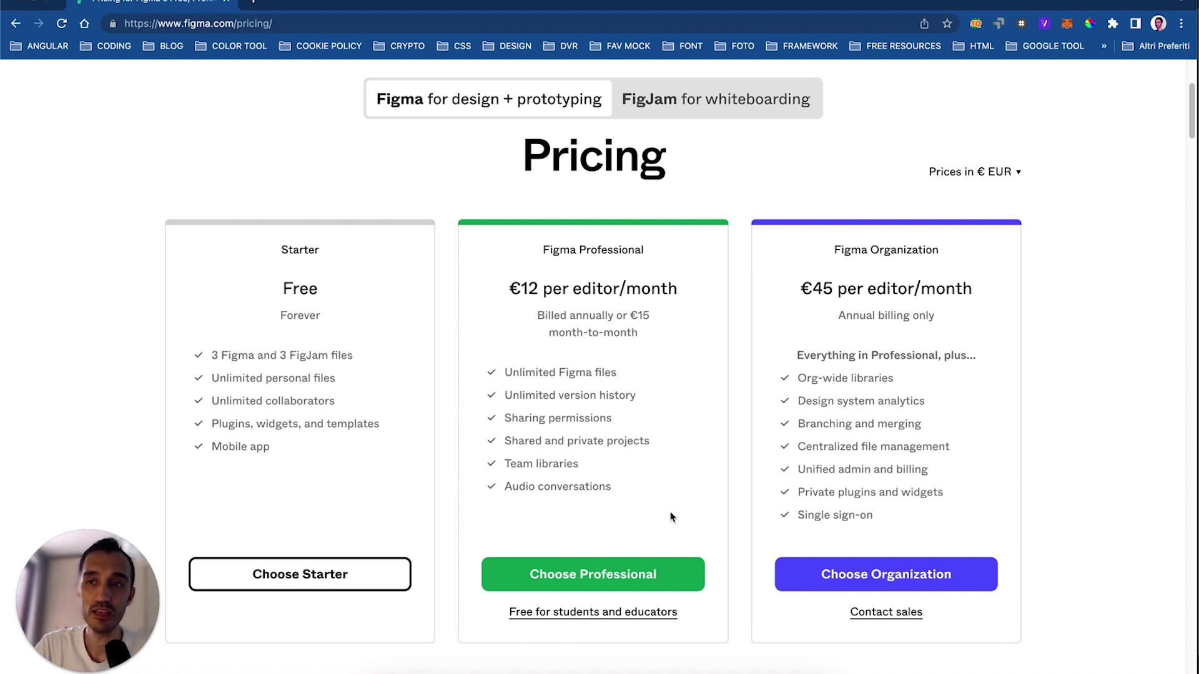
scroll(671, 516, up, 4)
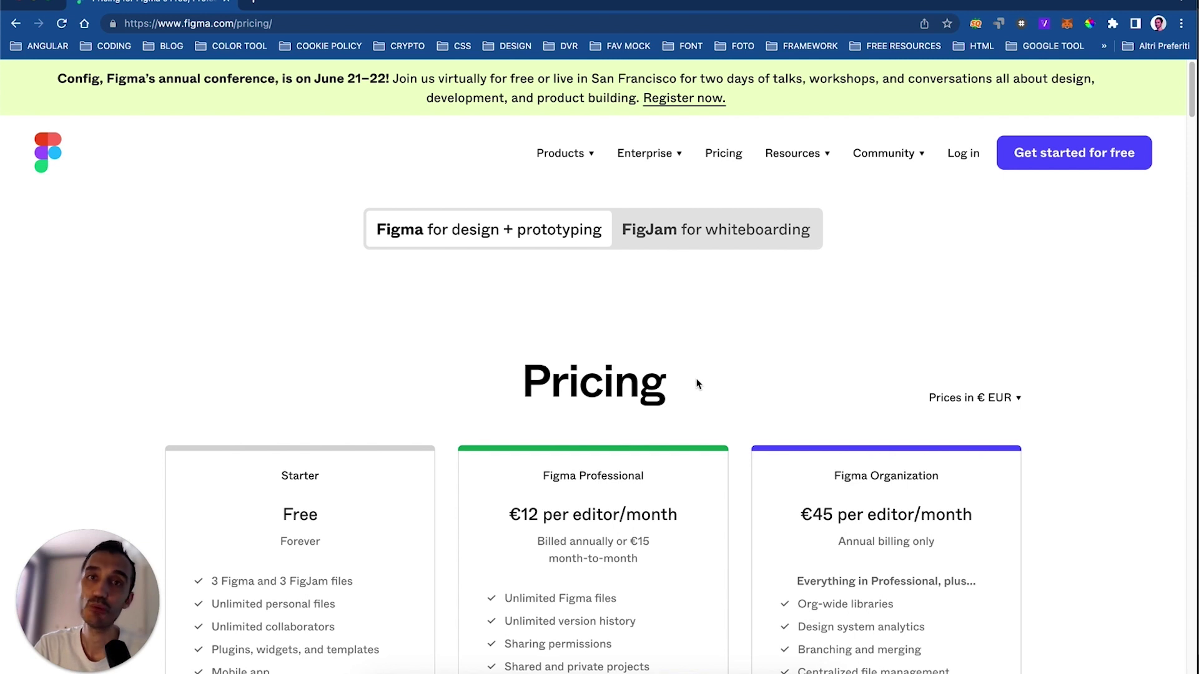
mouse_move(563, 152)
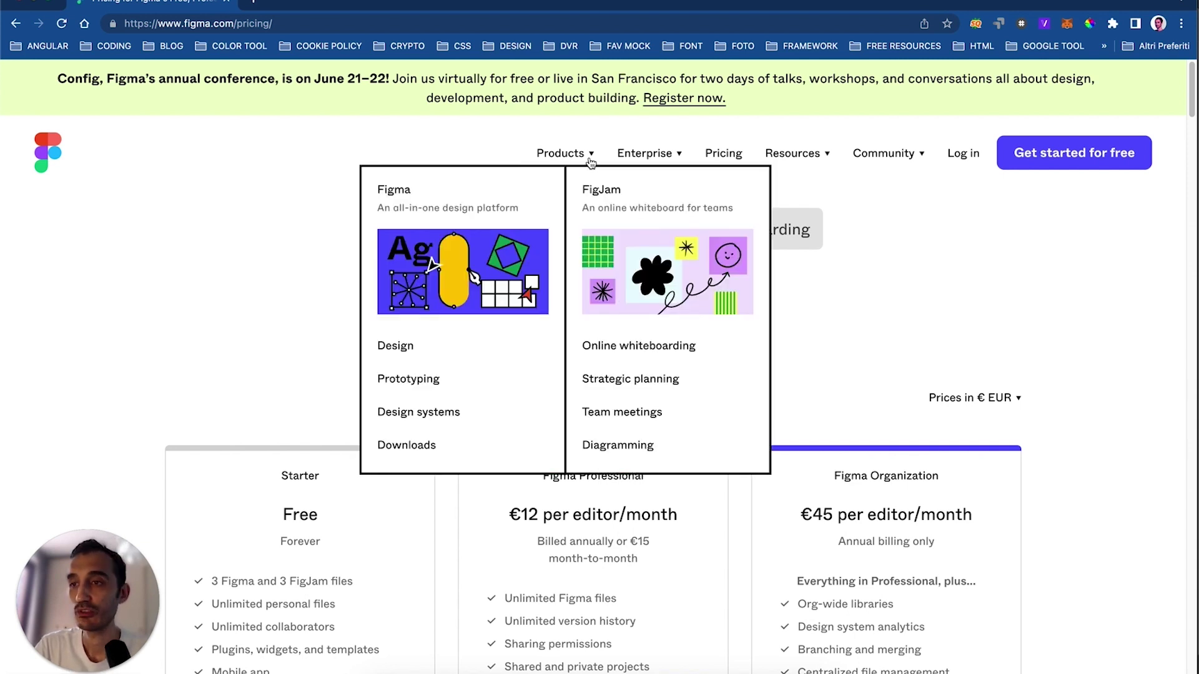
Log in to Figma with a Google account to reach the Recently viewed dashboard.
click(970, 163)
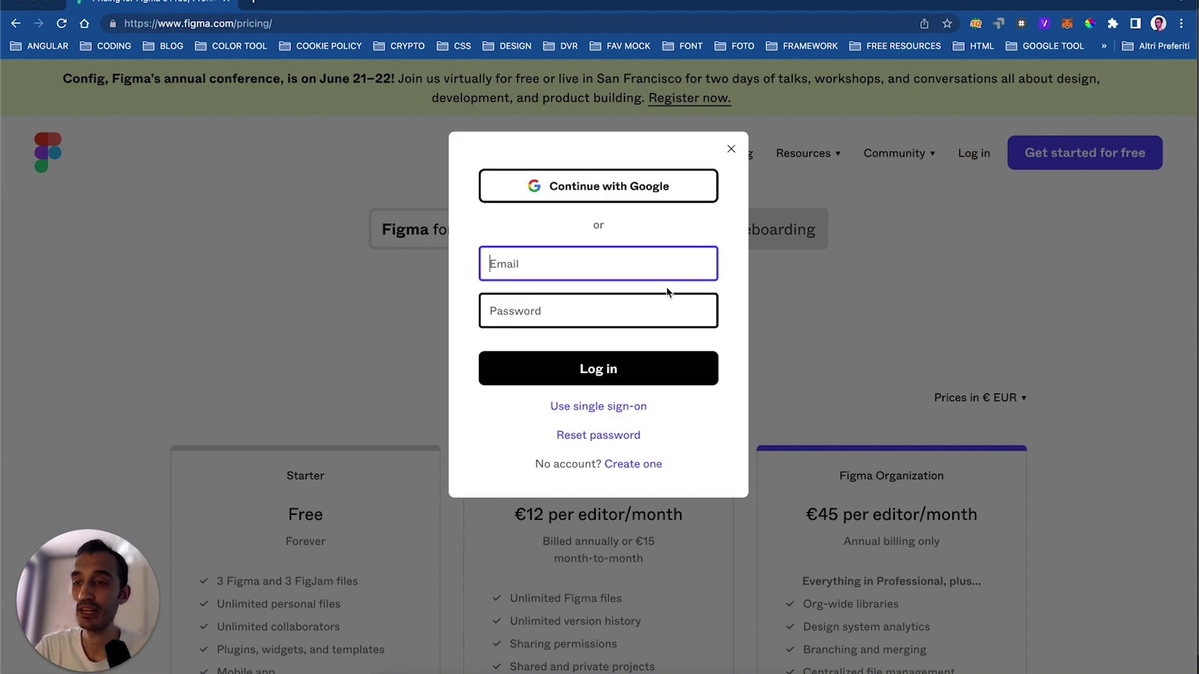
click(654, 186)
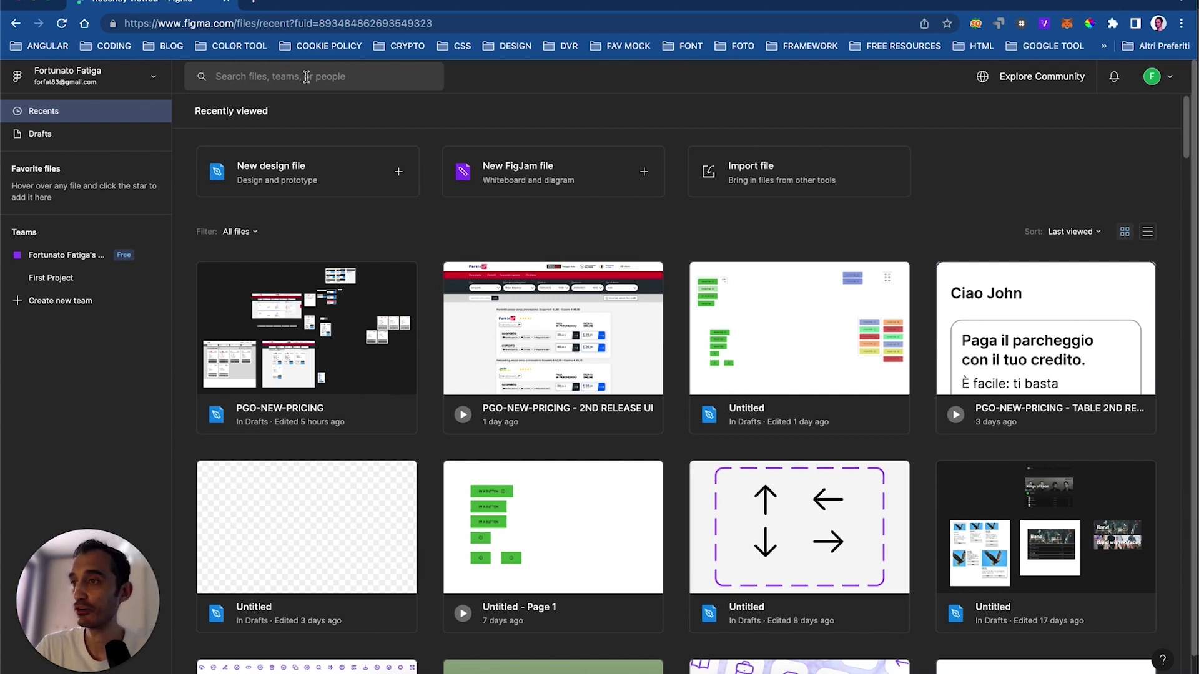
Take a quick look at the Figma Community page.
click(1014, 87)
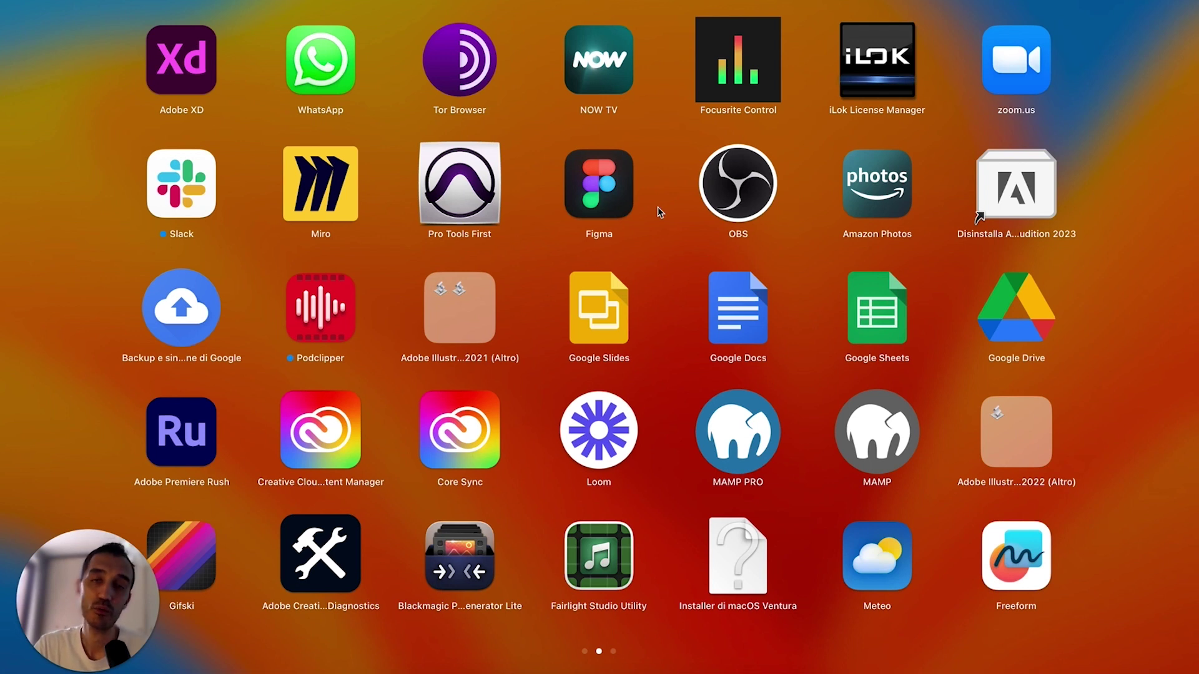
Launch the Figma desktop app from the macOS Launchpad.
click(587, 198)
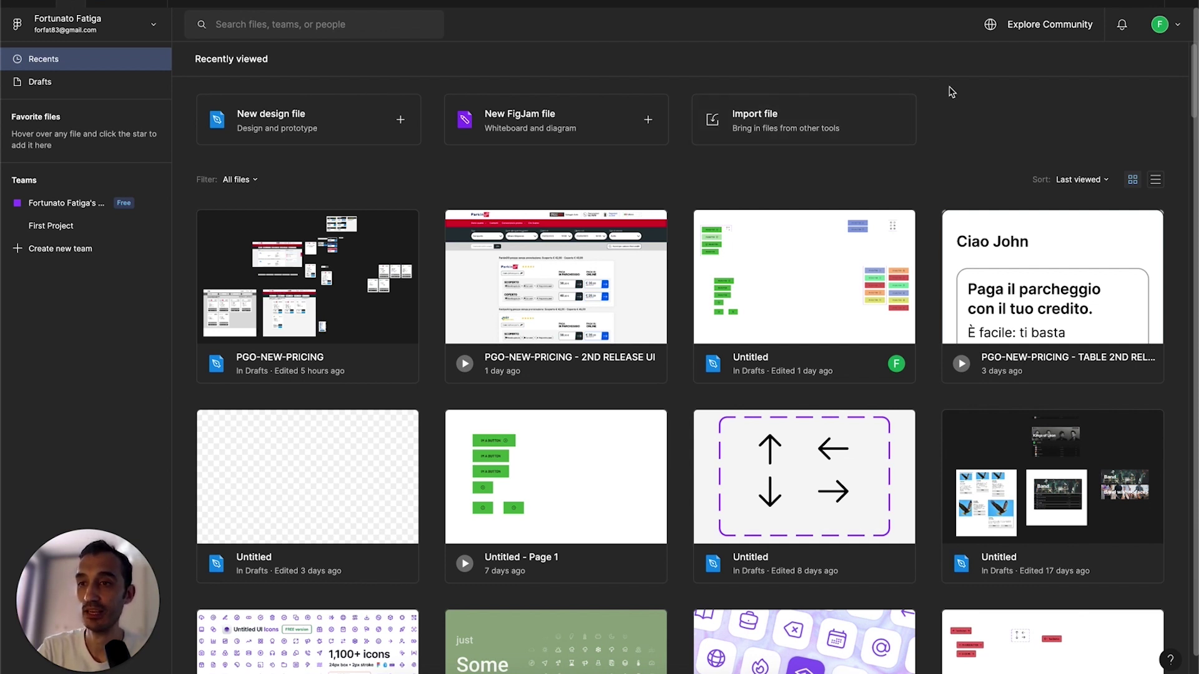
Glance at the avatar account menu, then create a new design file.
click(1161, 25)
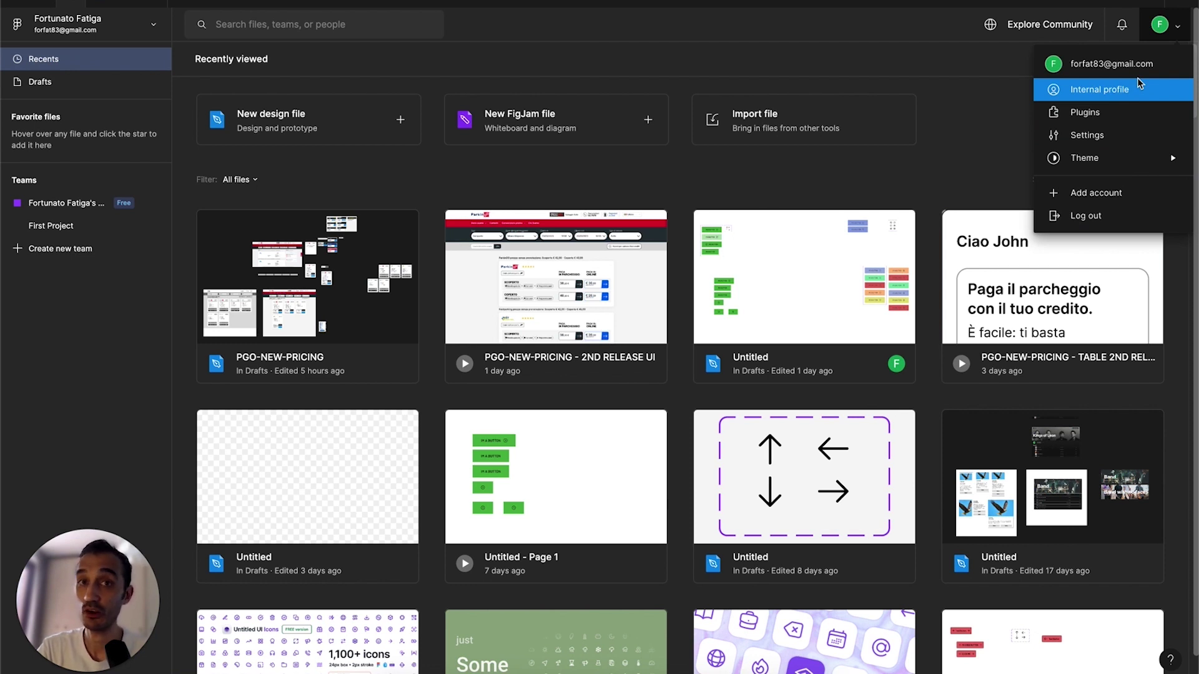
click(1178, 26)
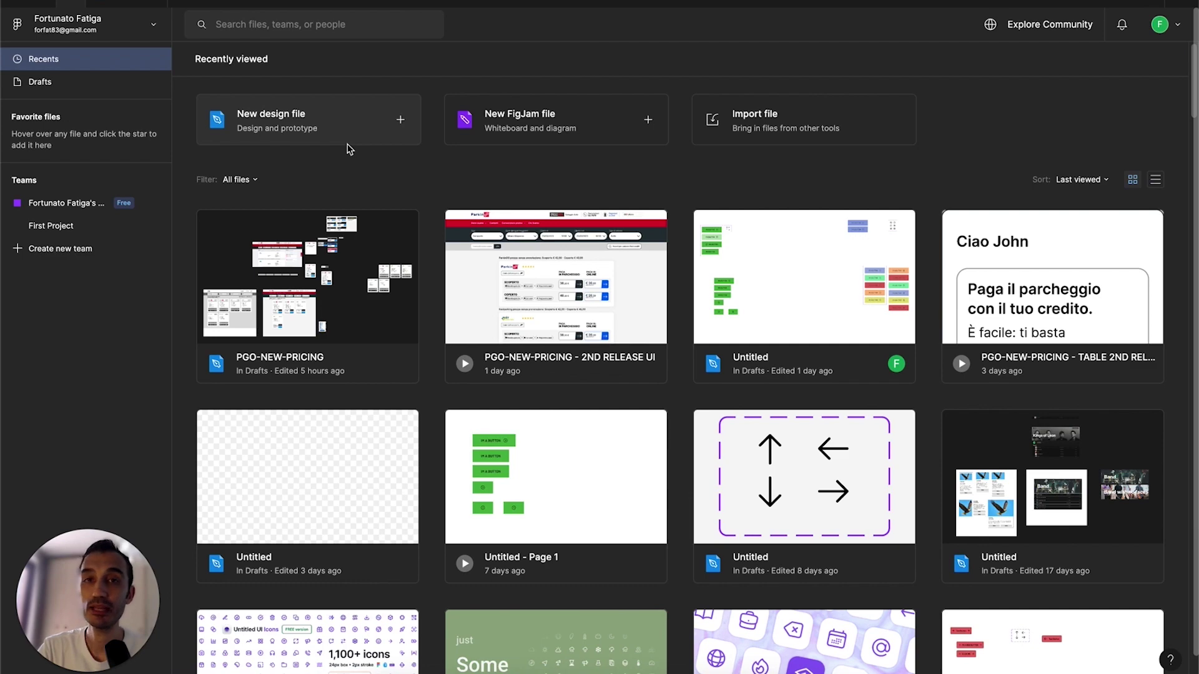
click(331, 125)
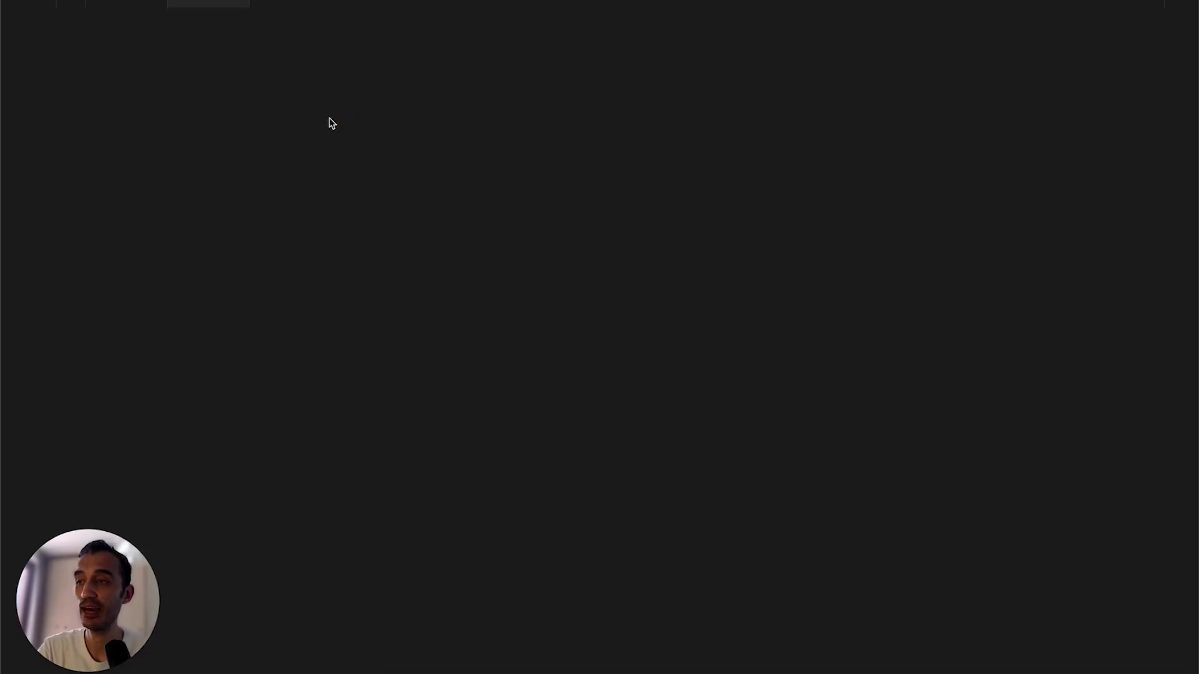
Add an empty 1280 × 832 MacBook Air desktop frame with white fill.
key(ctrl+w)
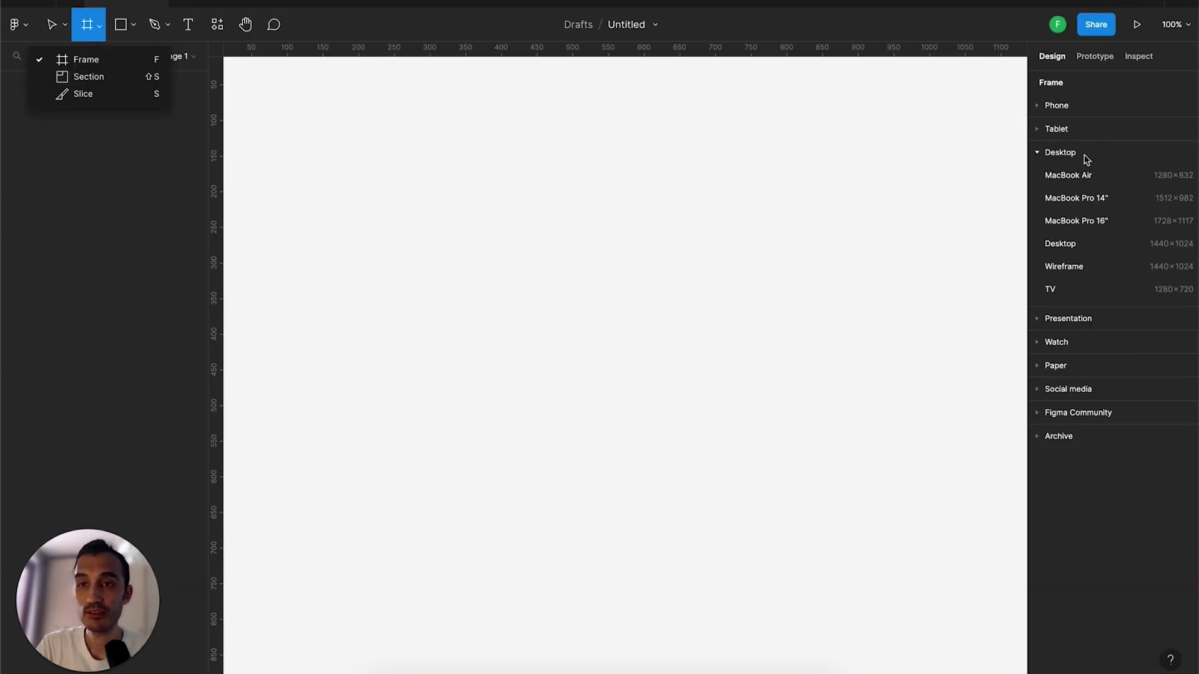
click(1068, 175)
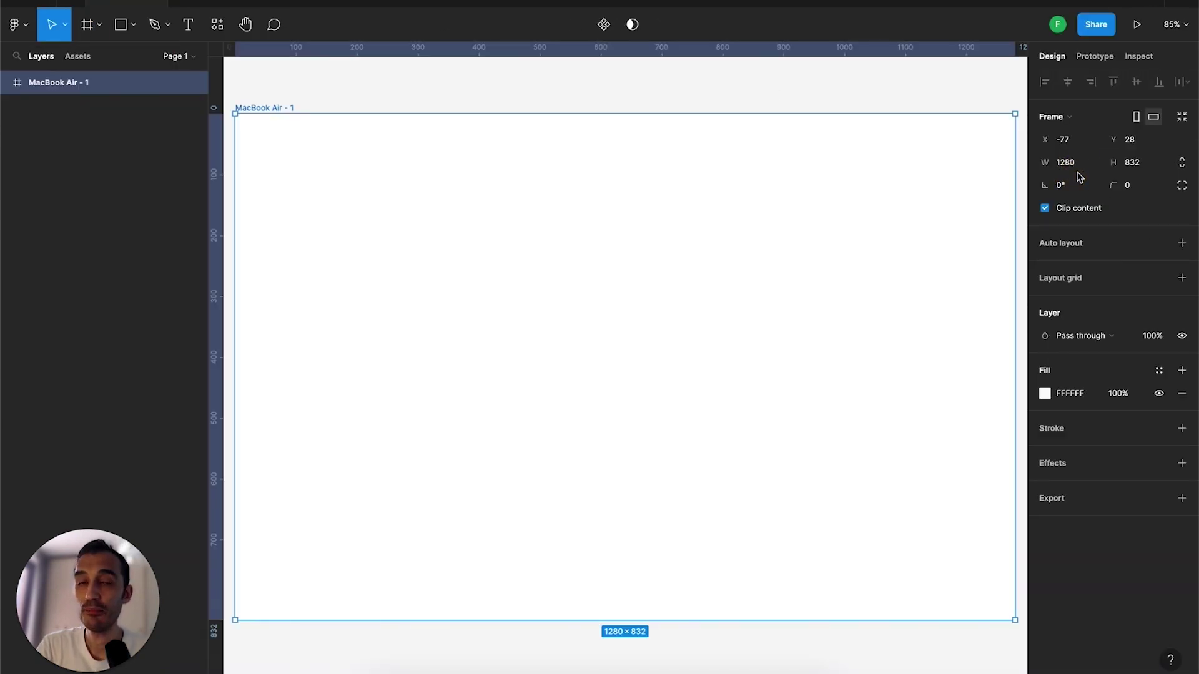
scroll(759, 333, down, 5)
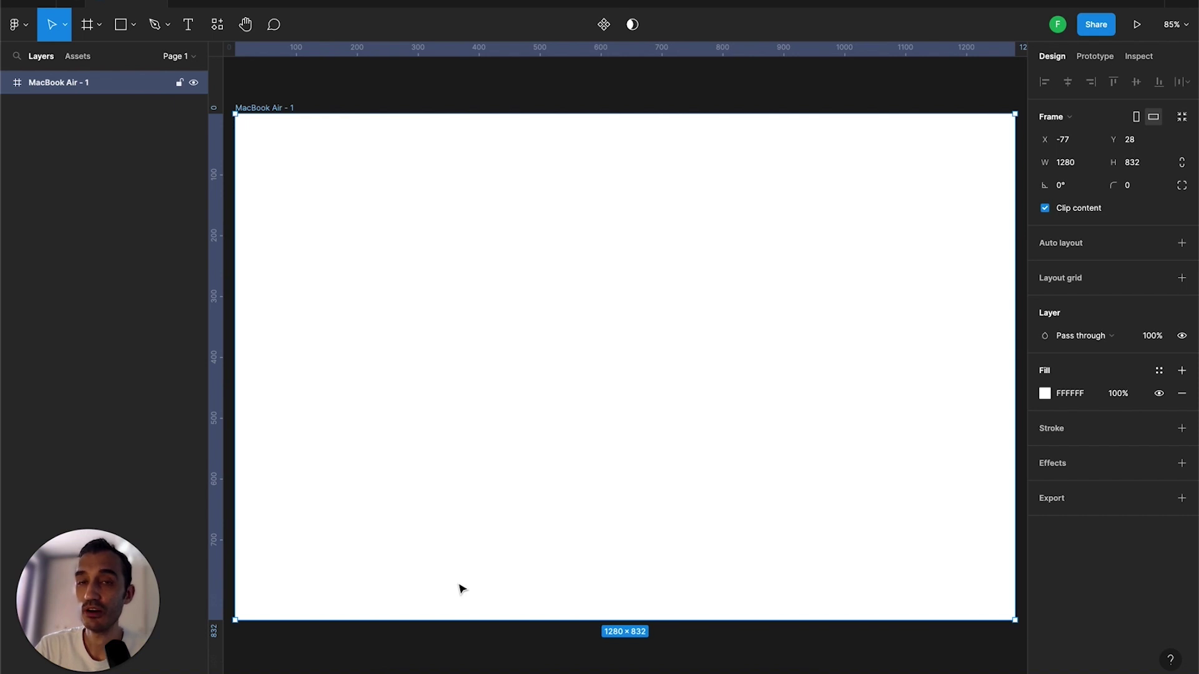
Place an 'IM A TEXT' text layer in the frame and scroll its font family list.
click(191, 30)
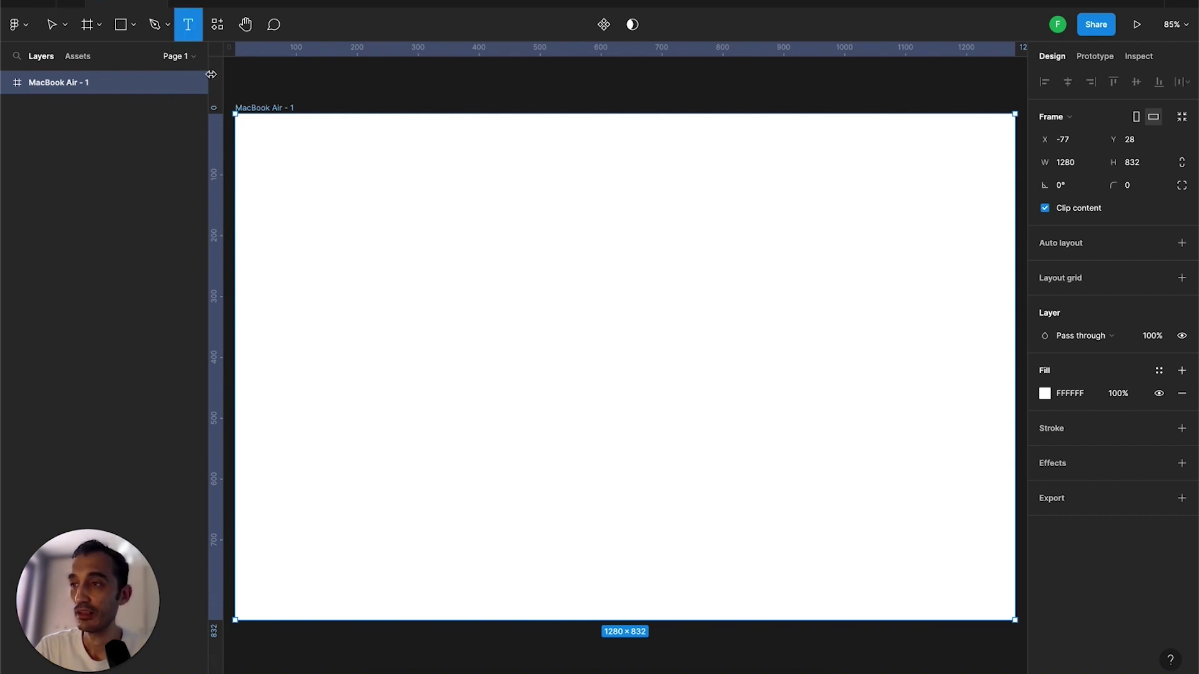
click(306, 238)
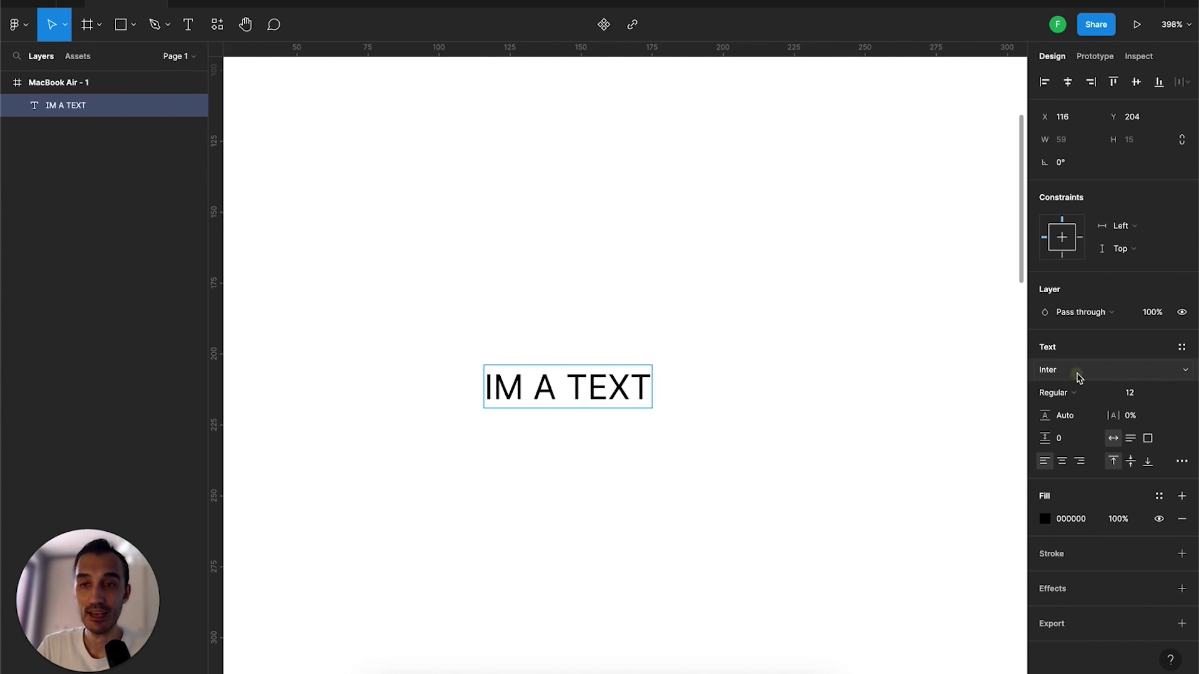
click(1076, 374)
scroll(1152, 352, up, 5)
scroll(1153, 355, up, 10)
scroll(1154, 355, up, 5)
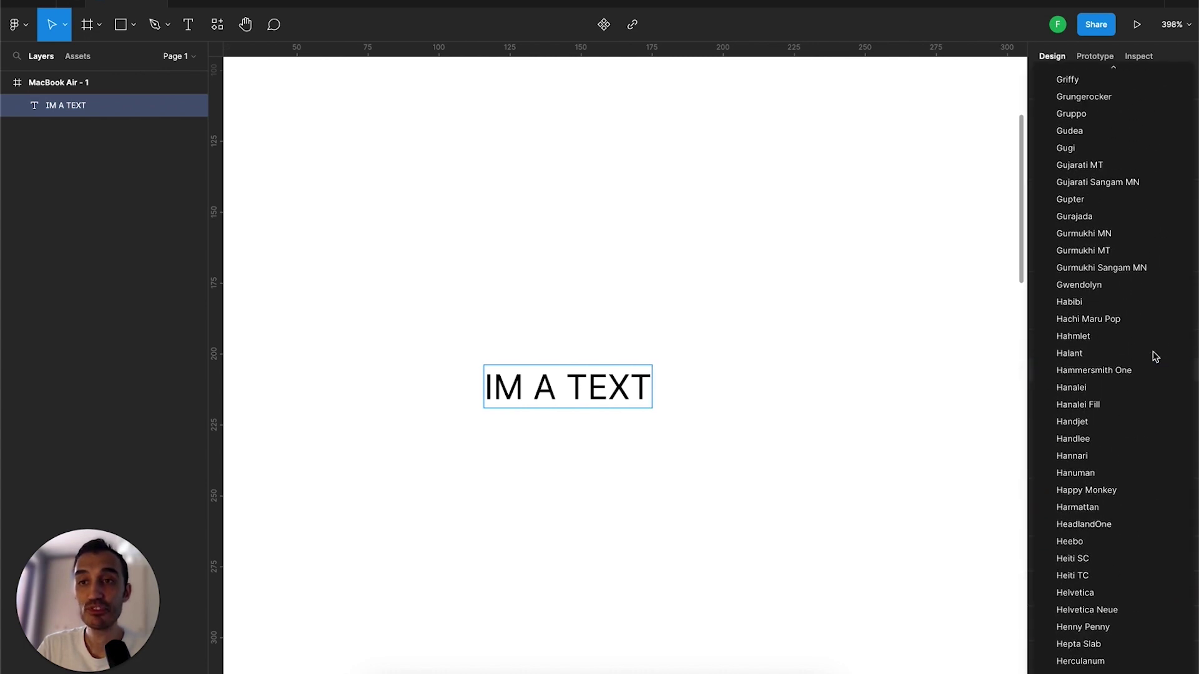
scroll(1155, 356, up, 1)
scroll(1155, 357, up, 3)
scroll(1154, 354, up, 10)
scroll(1153, 355, up, 10)
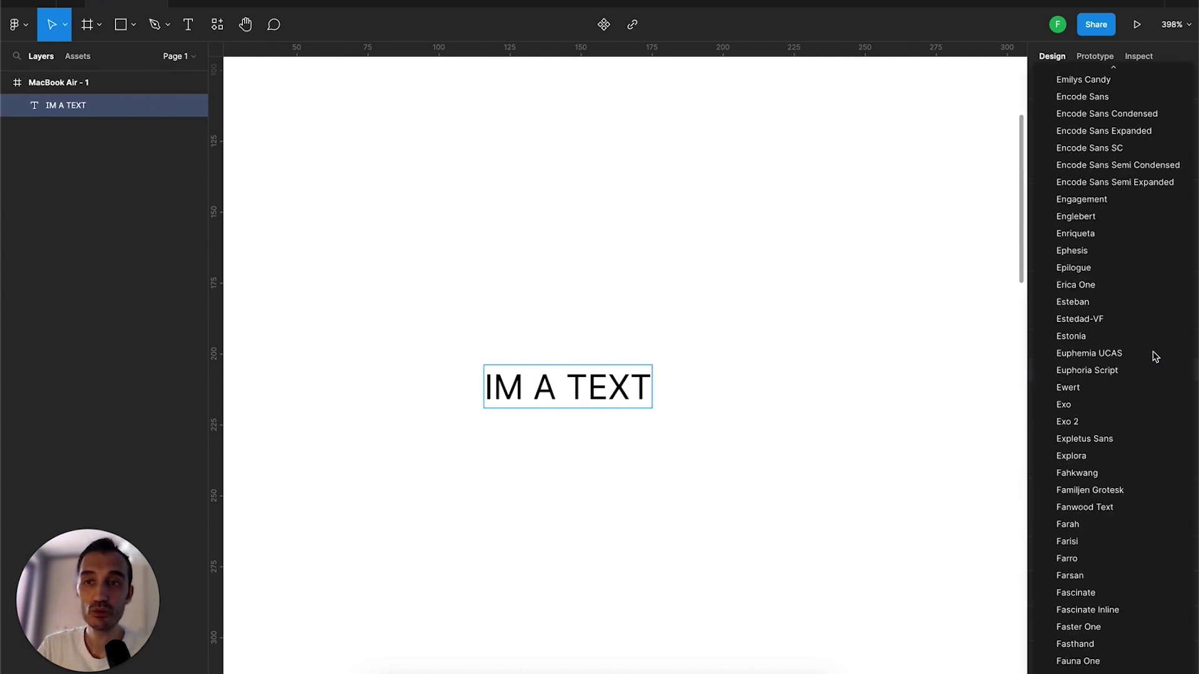
scroll(1154, 355, down, 8)
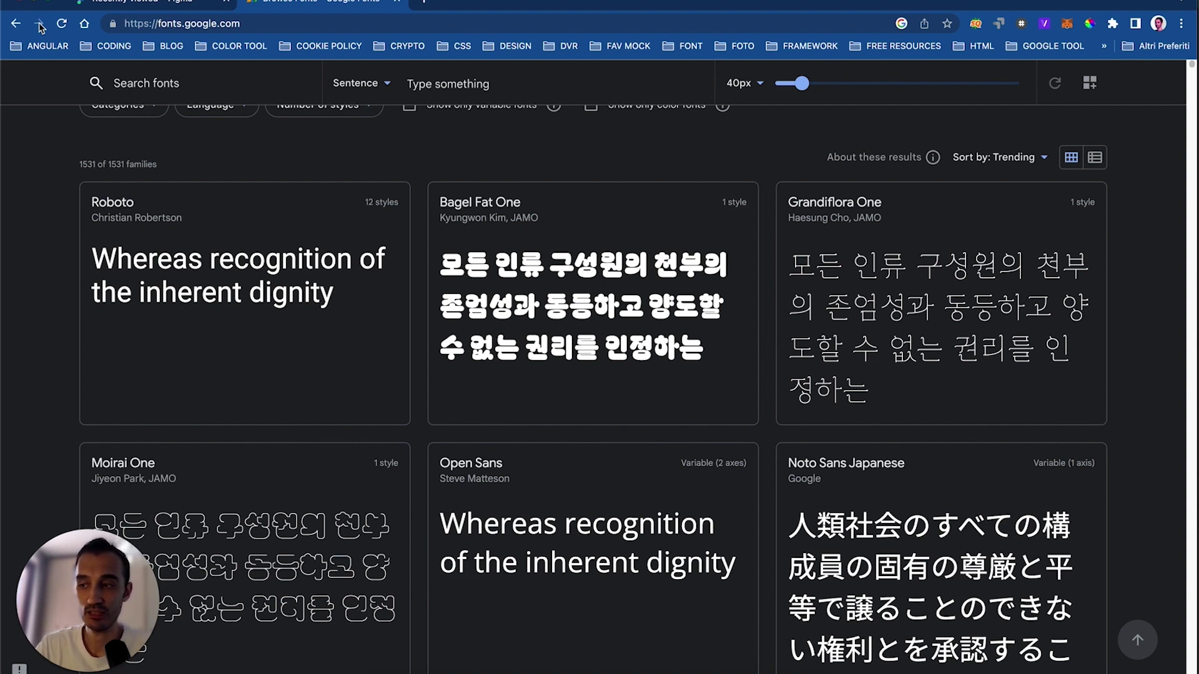
Preview 'IM A TEXT' on Google Fonts, comparing Inter, Noto Sans and Ubuntu.
click(38, 23)
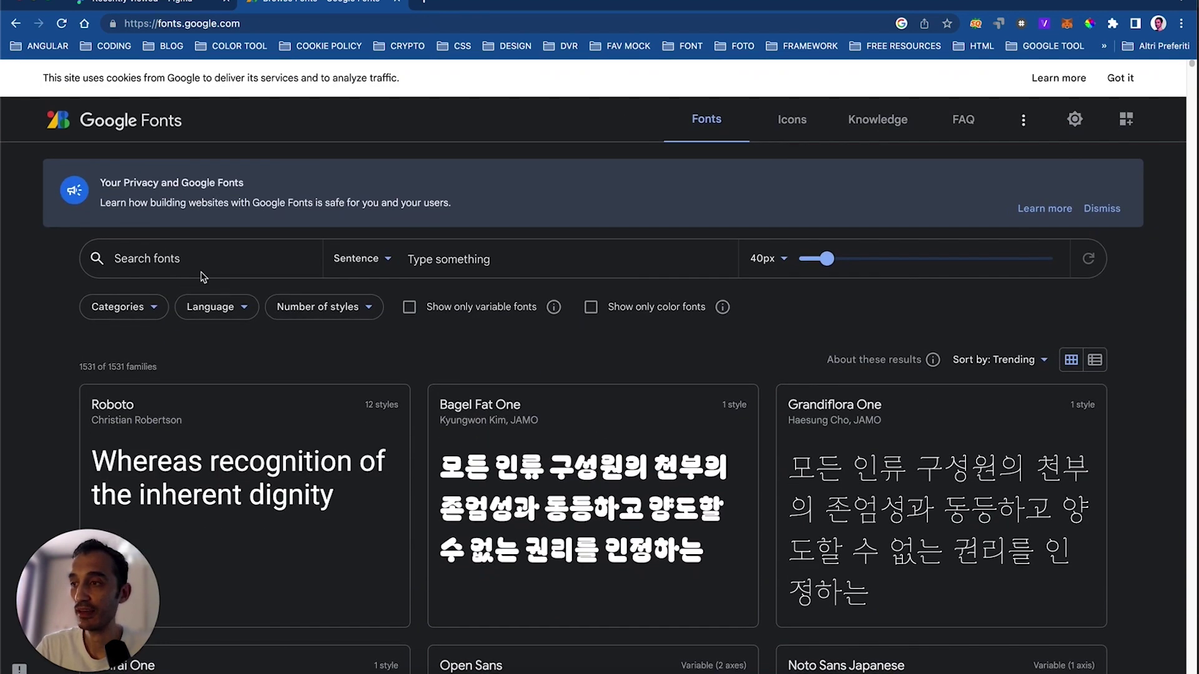
click(489, 258)
text(IM A)
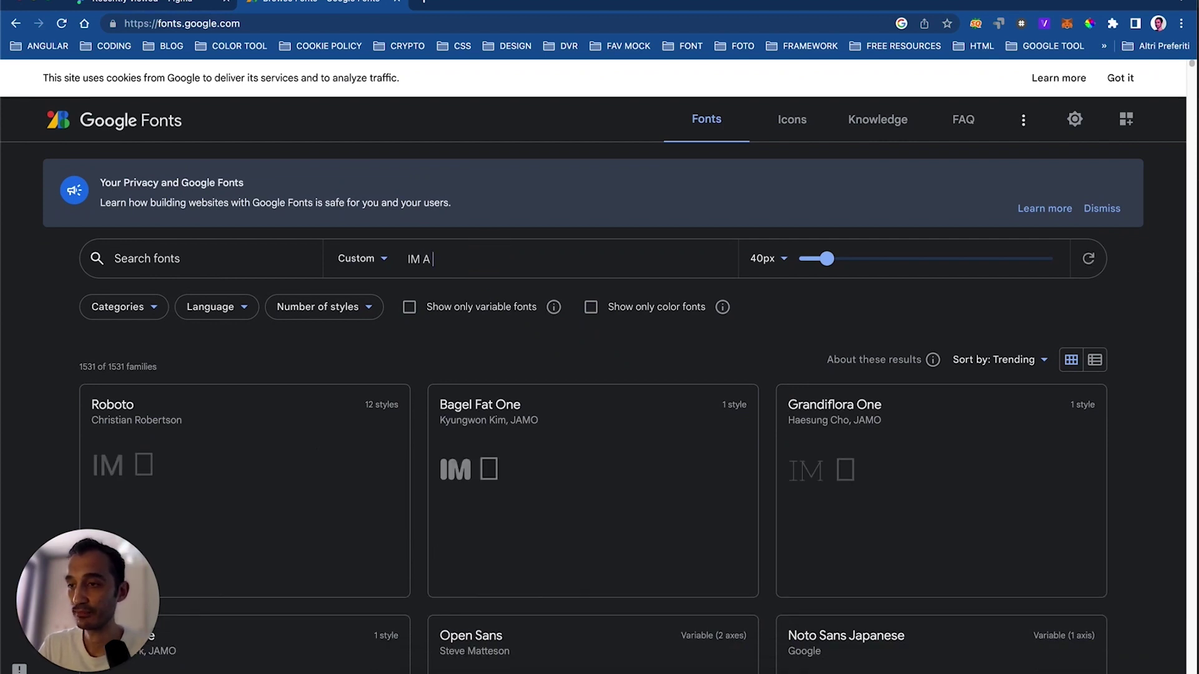
text( TEXT)
scroll(581, 407, down, 10)
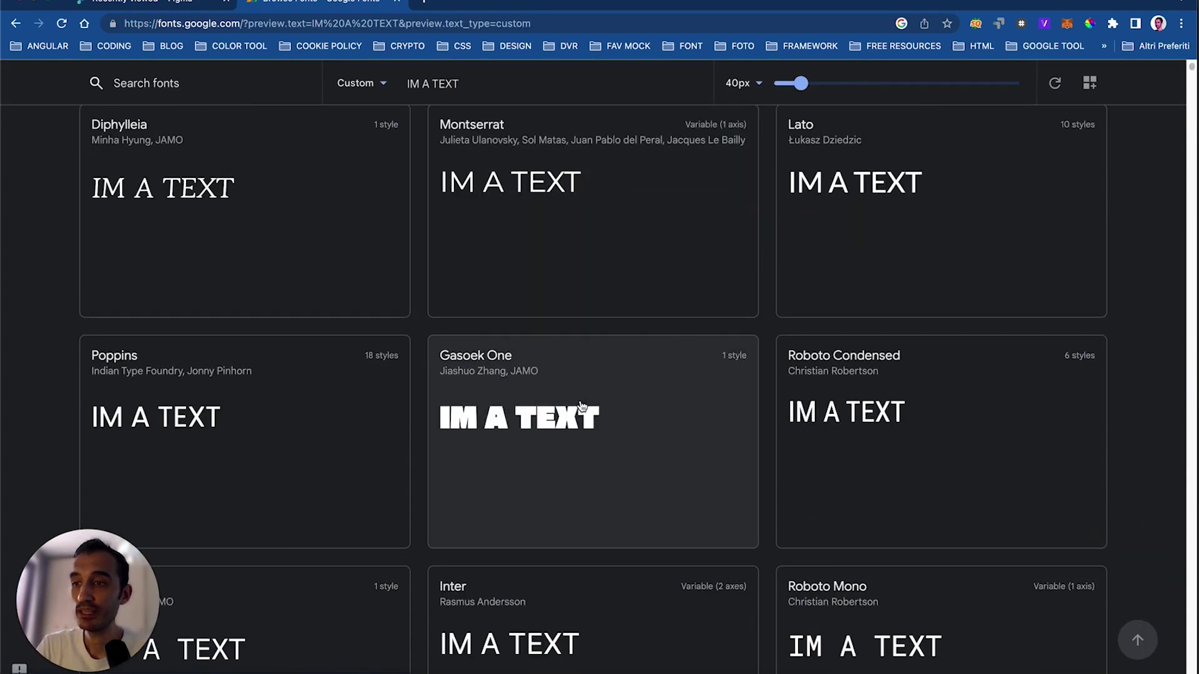
scroll(581, 406, down, 2)
scroll(581, 406, down, 1)
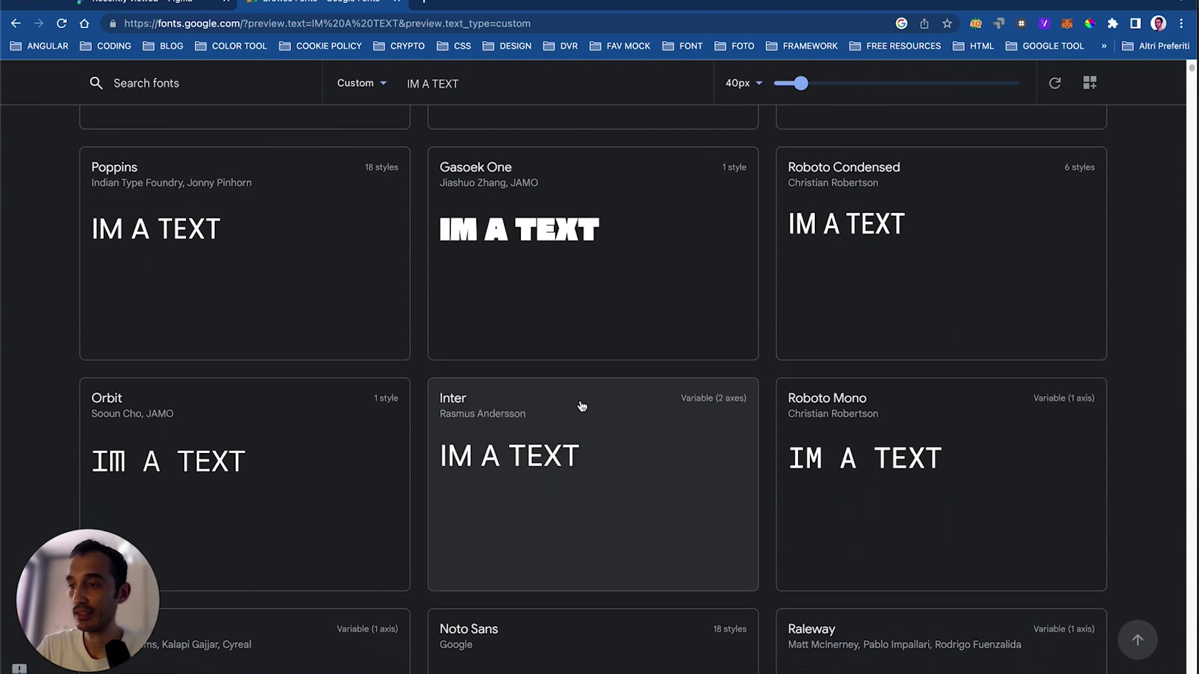
scroll(582, 406, down, 2)
scroll(581, 406, down, 3)
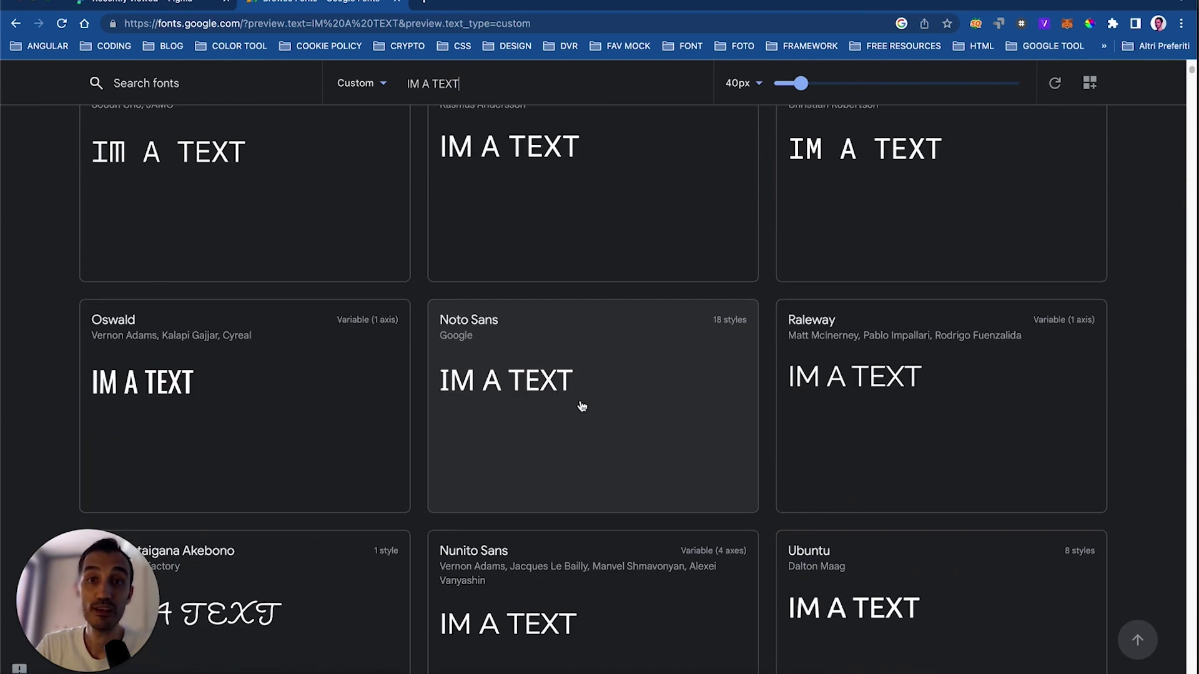
scroll(581, 406, down, 5)
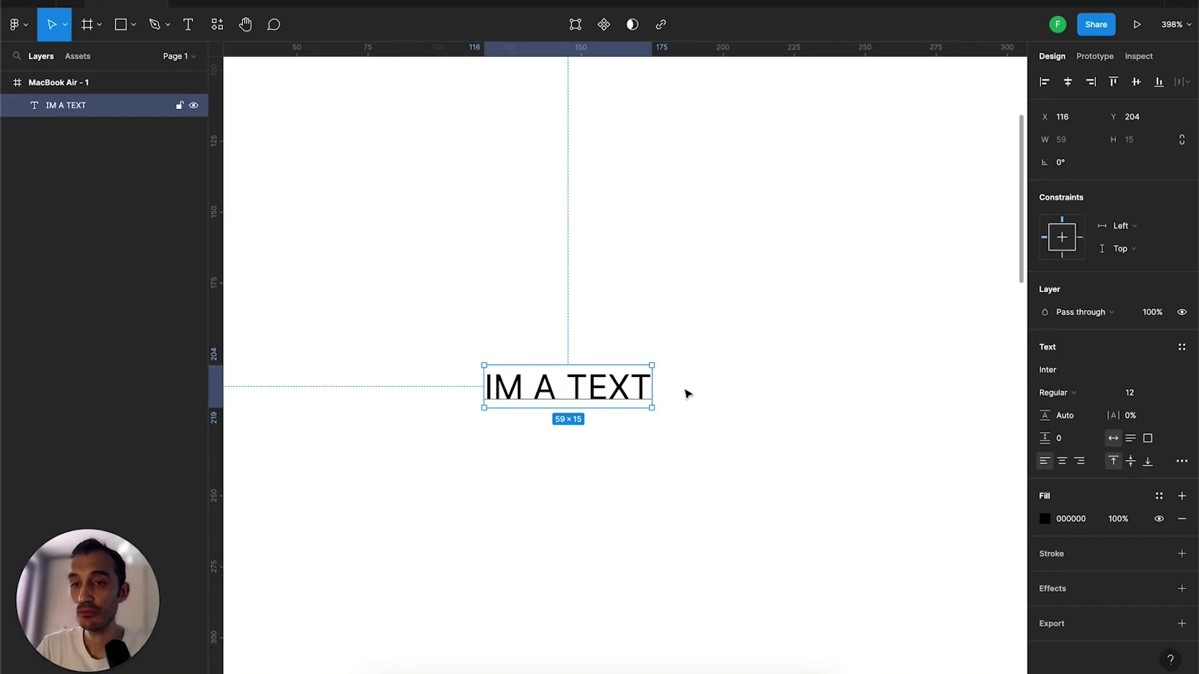
Change the IM A TEXT layer's font family from Inter to Ubuntu in the desktop app.
click(1171, 373)
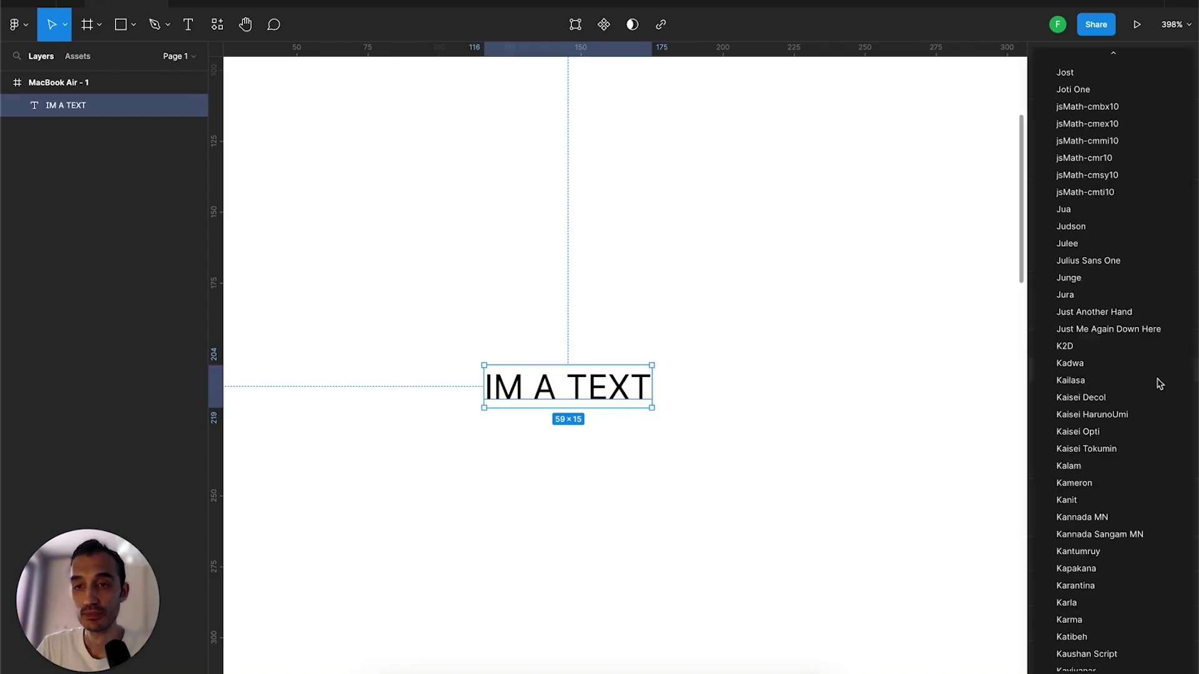
scroll(1159, 383, down, 5)
scroll(1160, 383, down, 2)
scroll(1159, 383, down, 5)
scroll(1159, 383, down, 5)
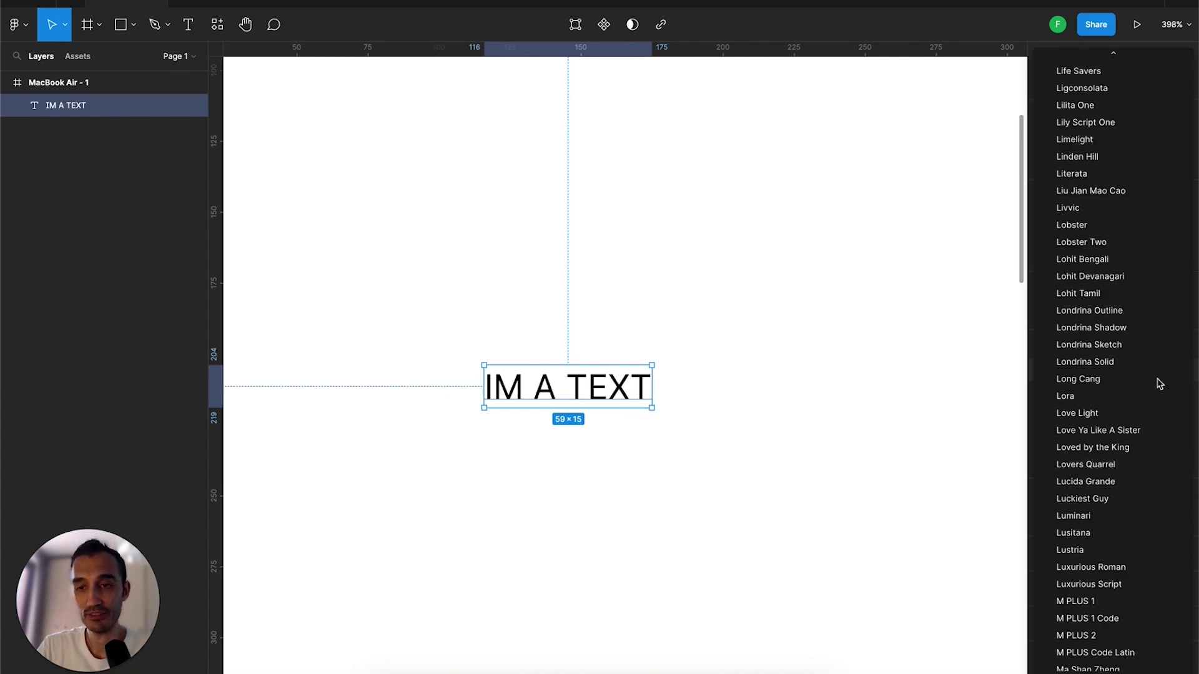
scroll(1160, 383, down, 15)
click(1157, 376)
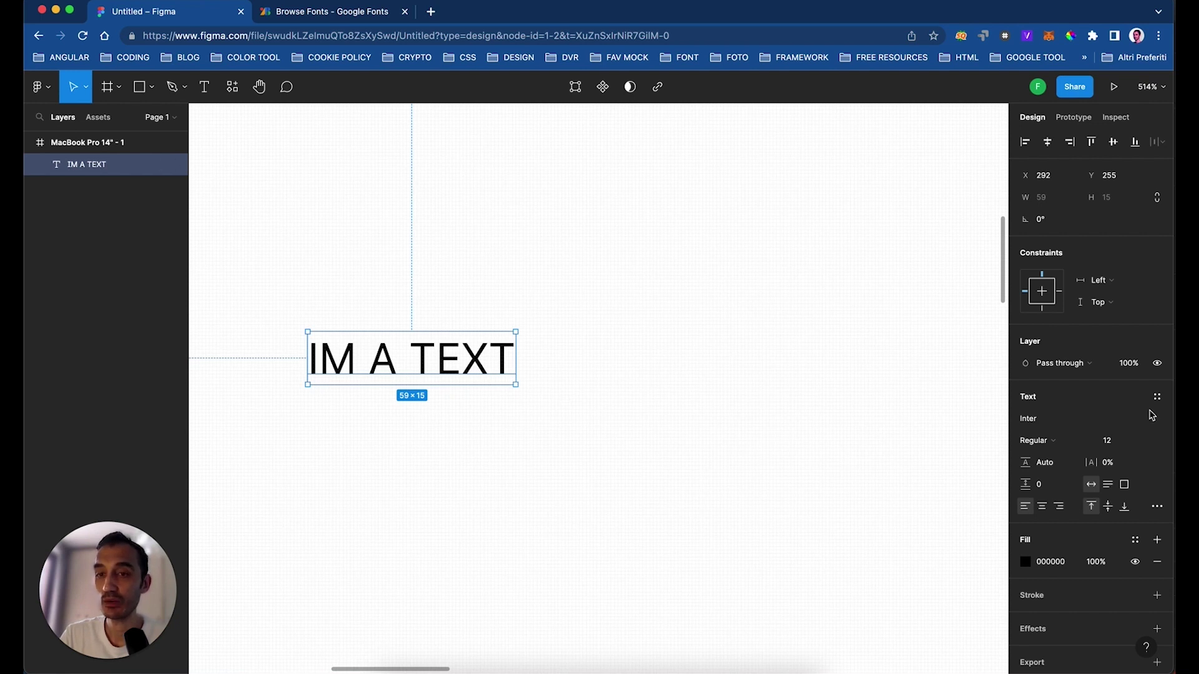
In the browser file, switch the IM A TEXT font family from Inter to Ubuntu.
click(1084, 427)
click(1160, 426)
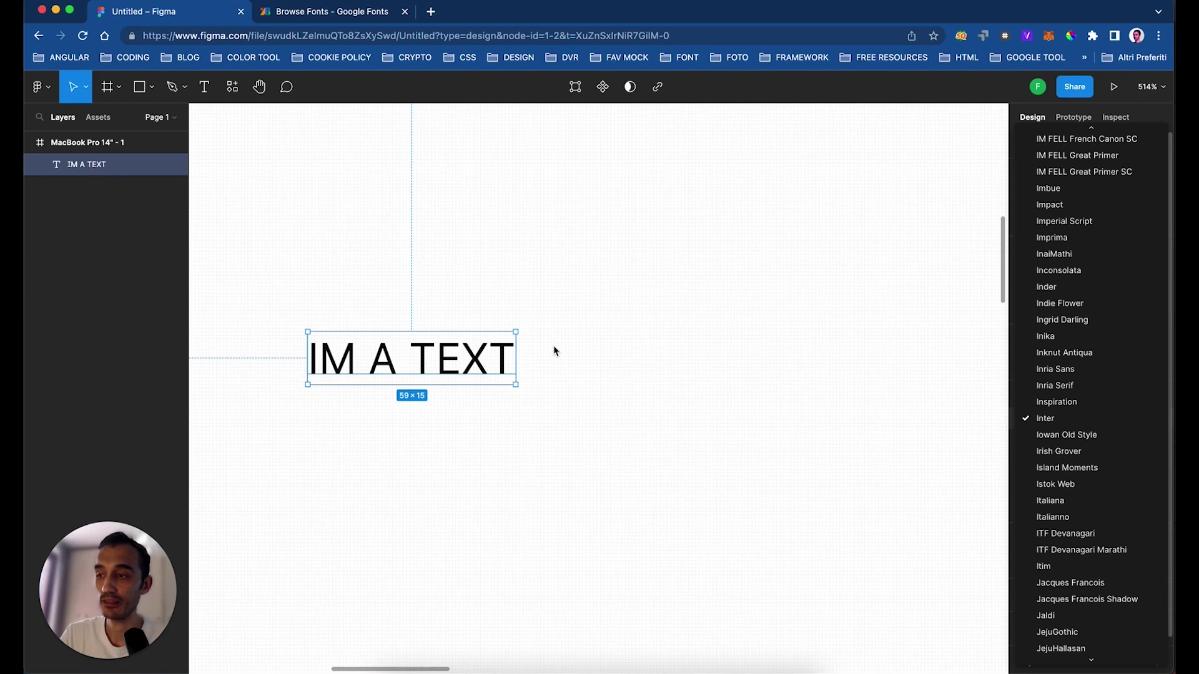
click(917, 444)
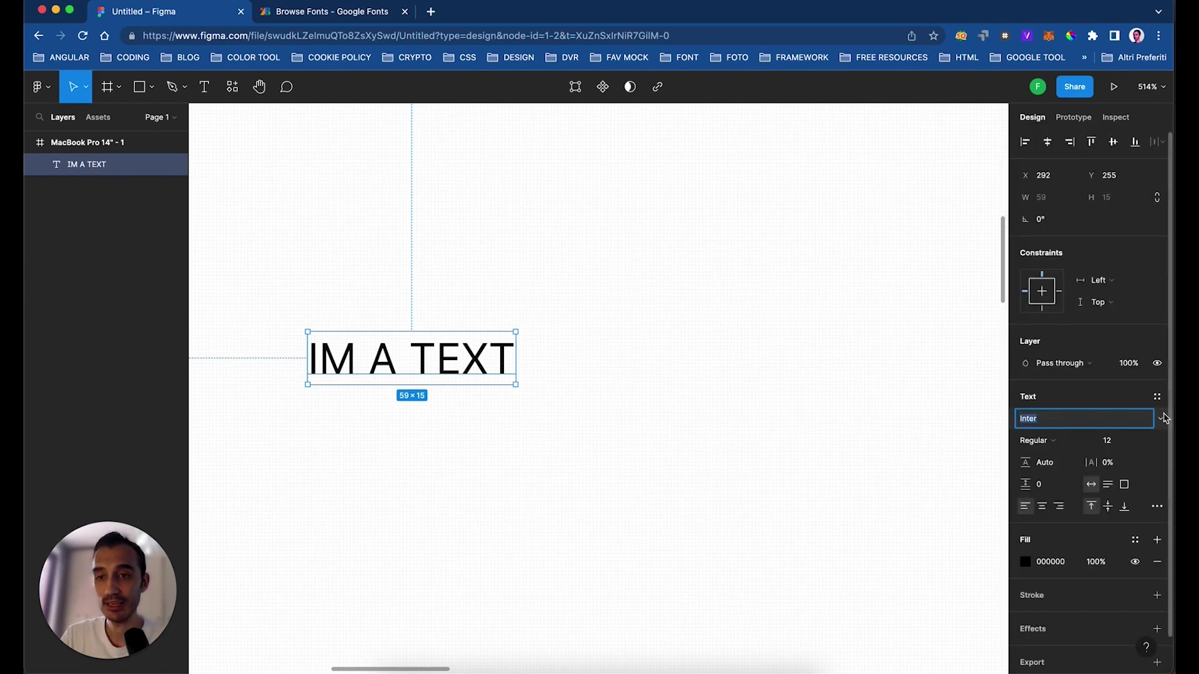
click(1164, 417)
scroll(1163, 419, down, 20)
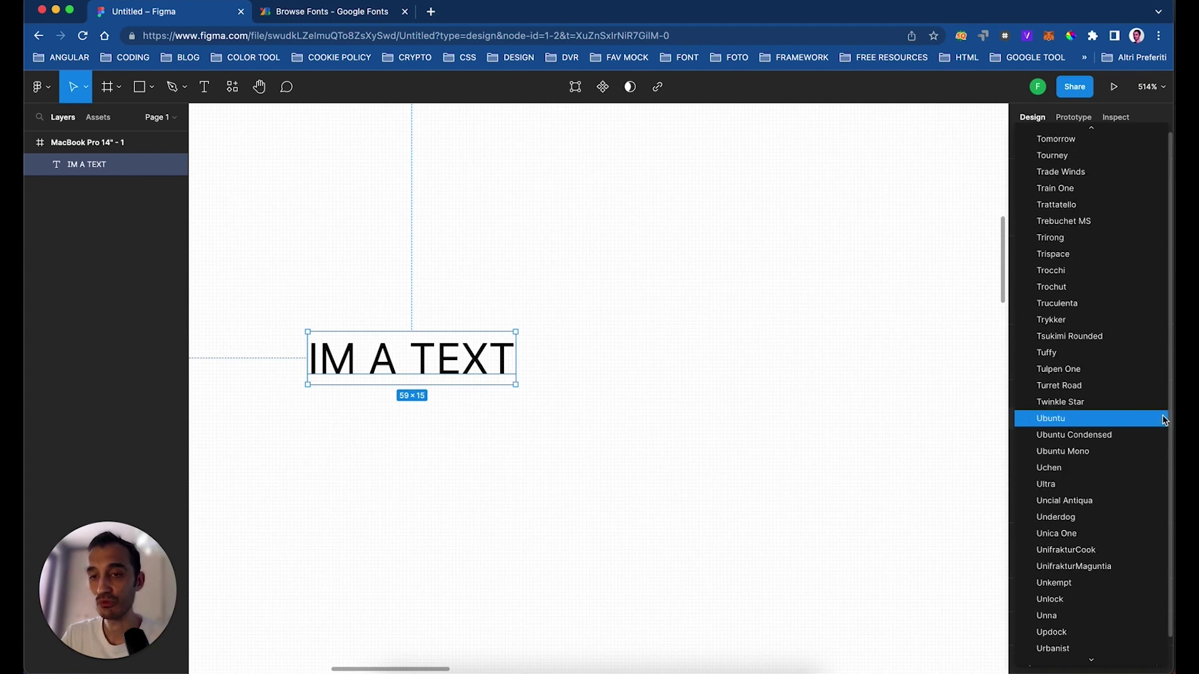
click(1164, 419)
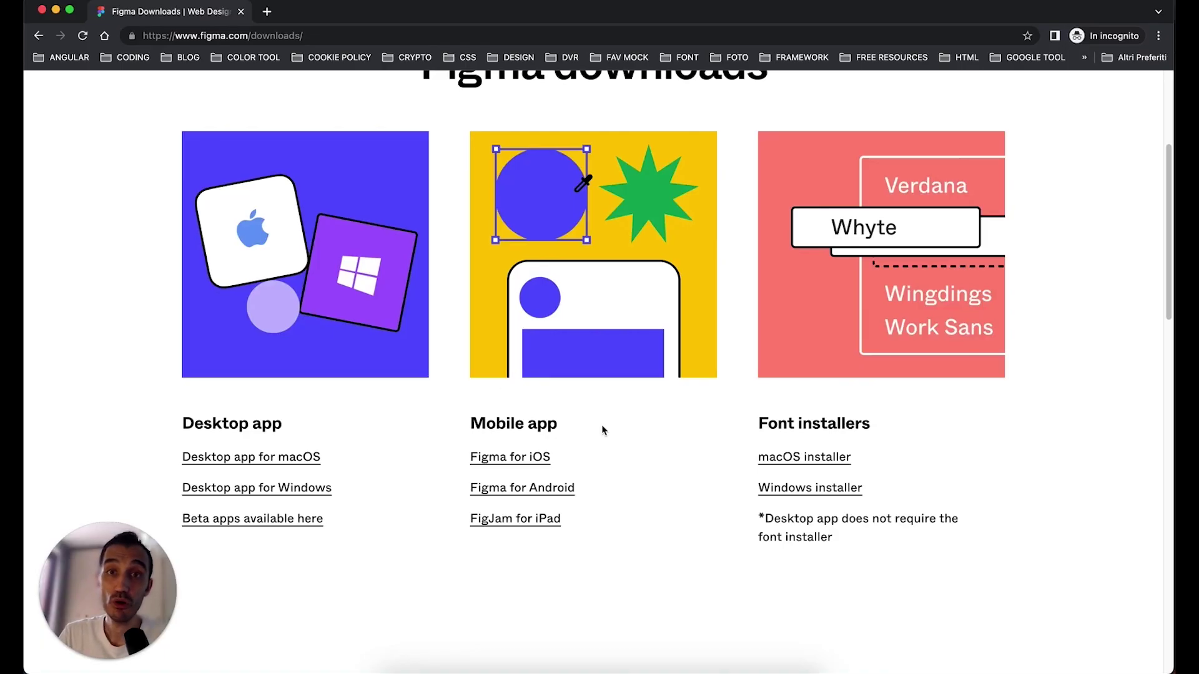
Scroll figma.com/downloads to the Mobile app section with the Figma for Android link.
scroll(501, 299, up, 2)
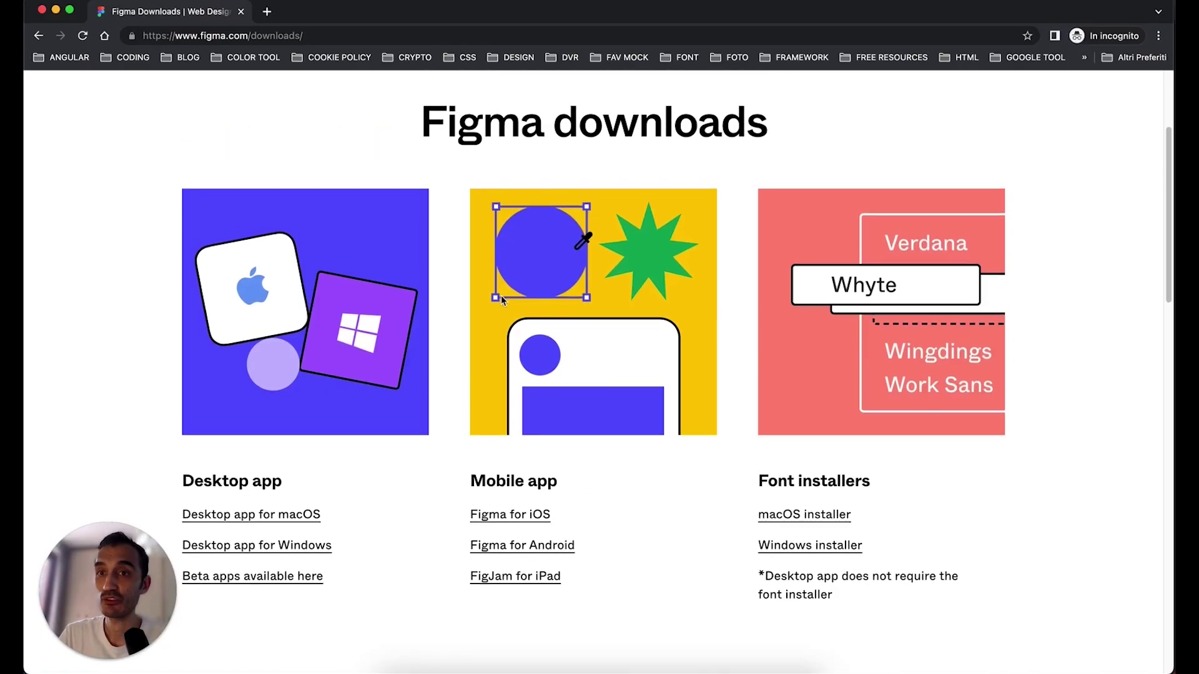
scroll(794, 416, down, 2)
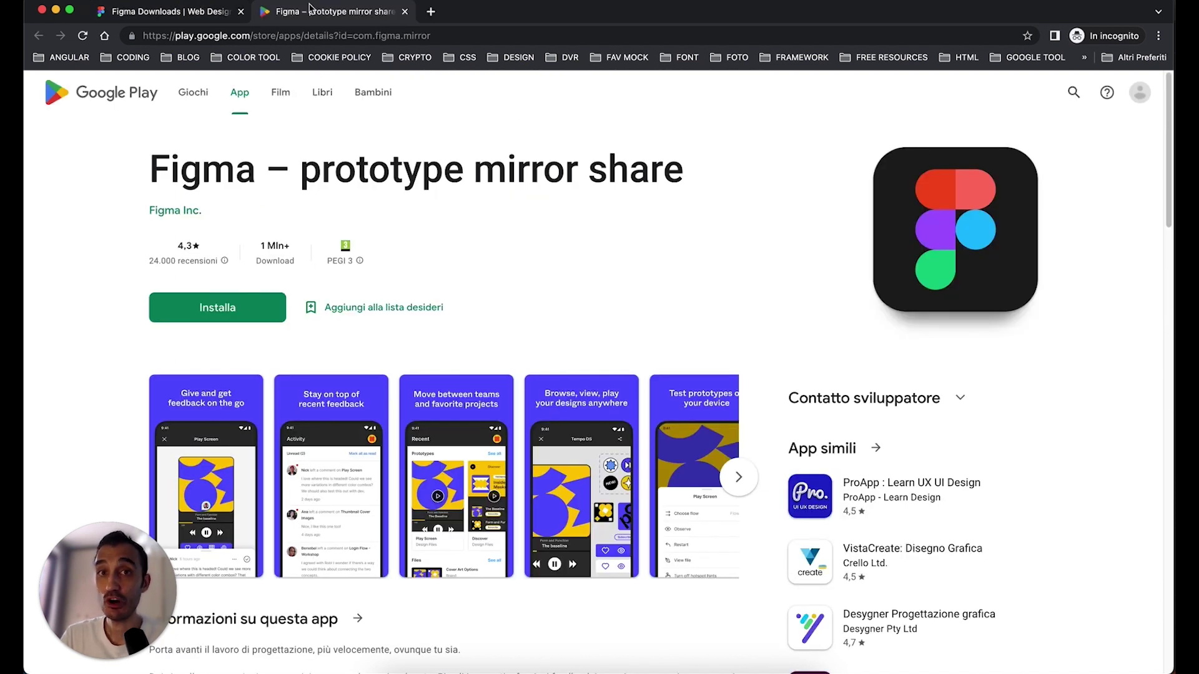
Start installing the Figma mirror app on Google Play, then close the listing.
click(227, 312)
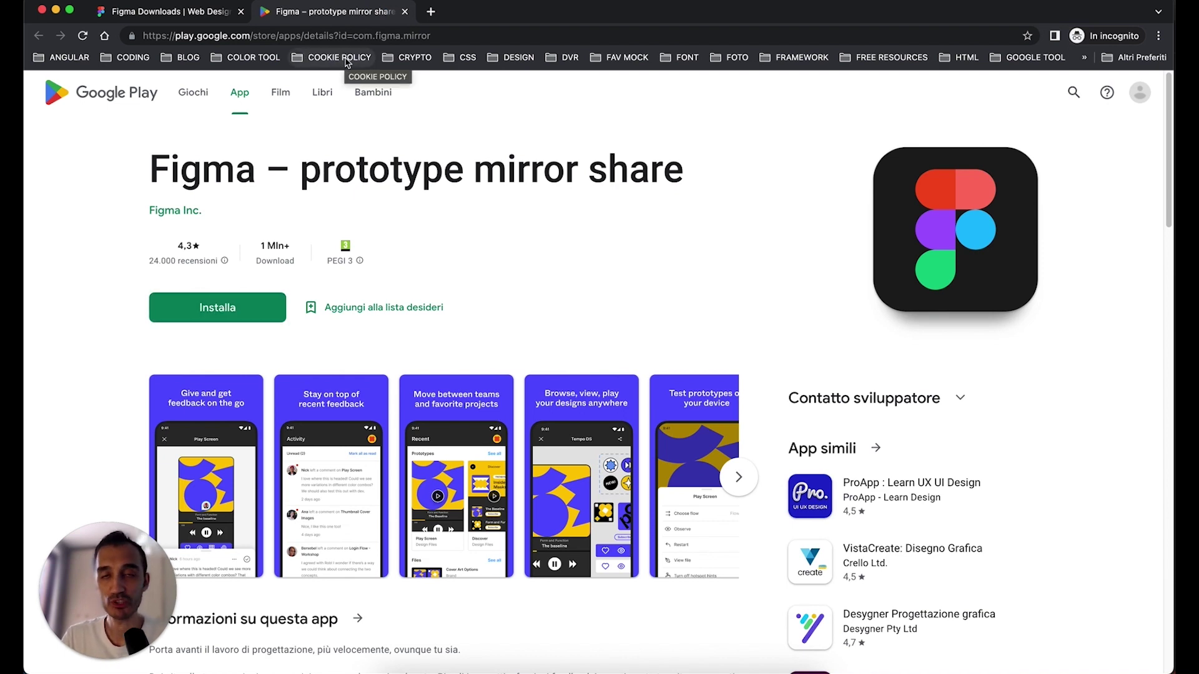
click(405, 11)
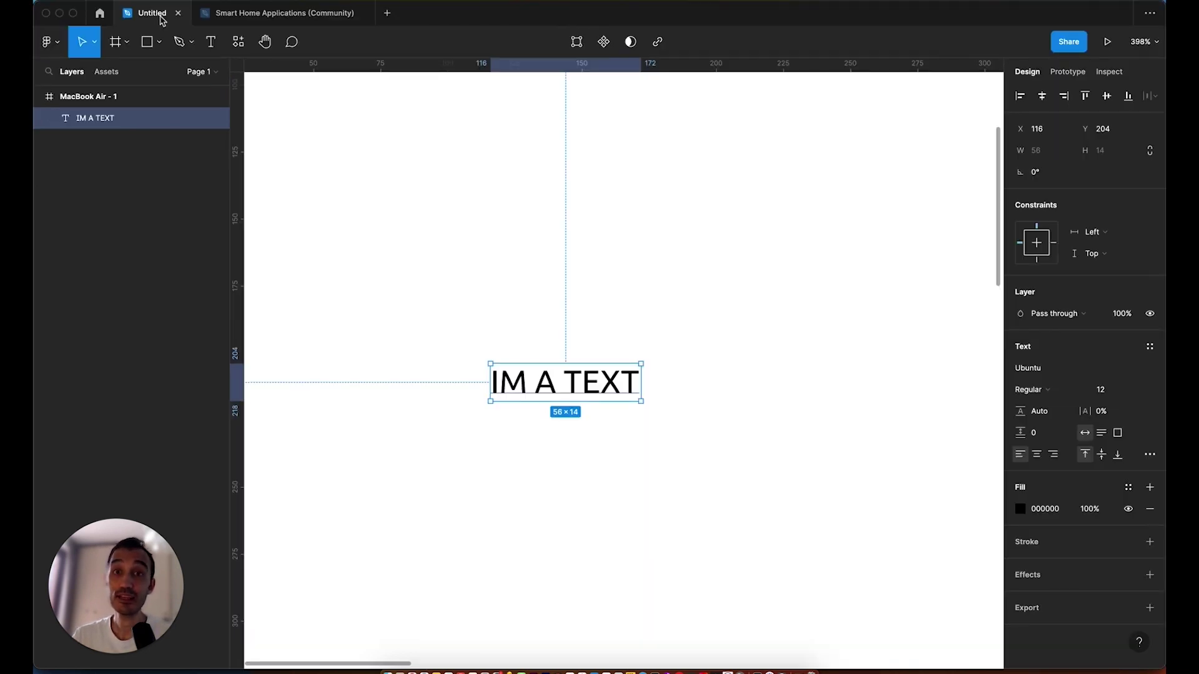
Go to the home file browser, open Figma Community, and scroll to trending community resources.
click(100, 14)
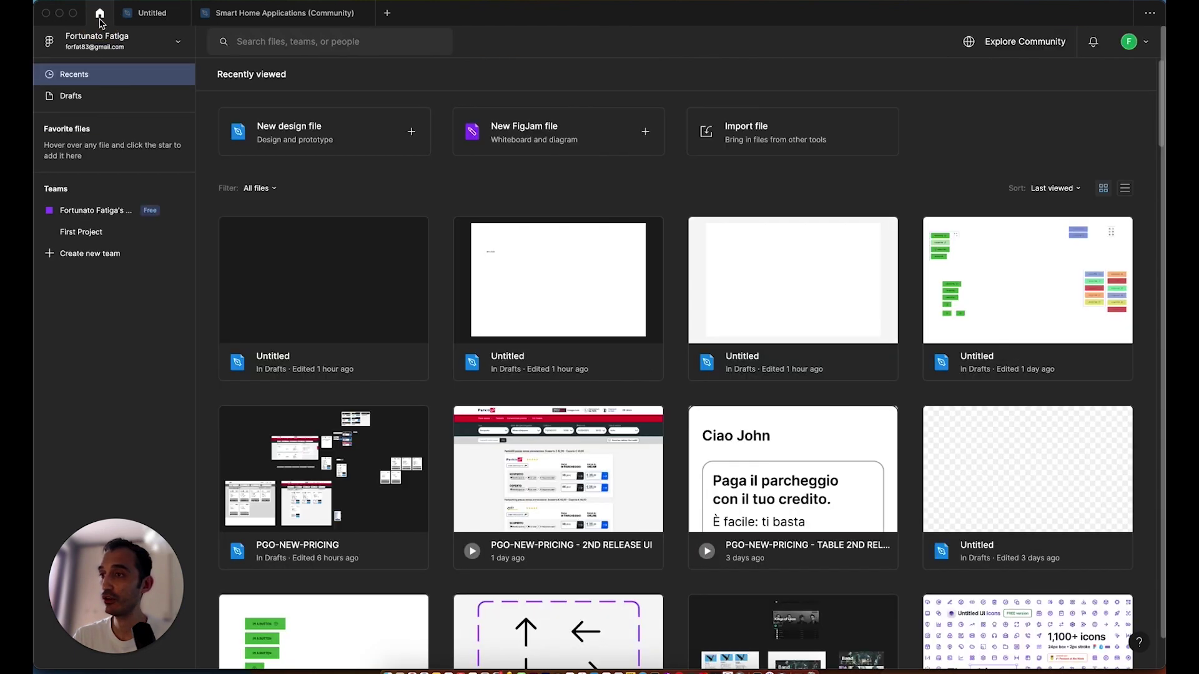
click(1020, 44)
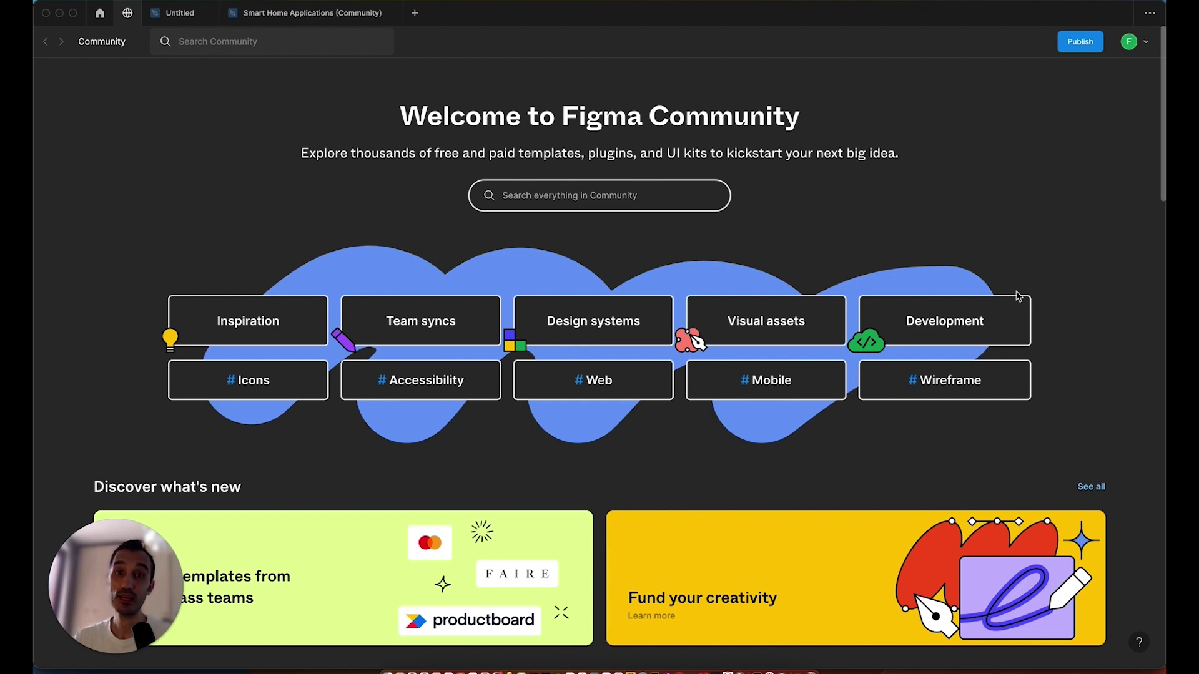
scroll(1018, 296, down, 7)
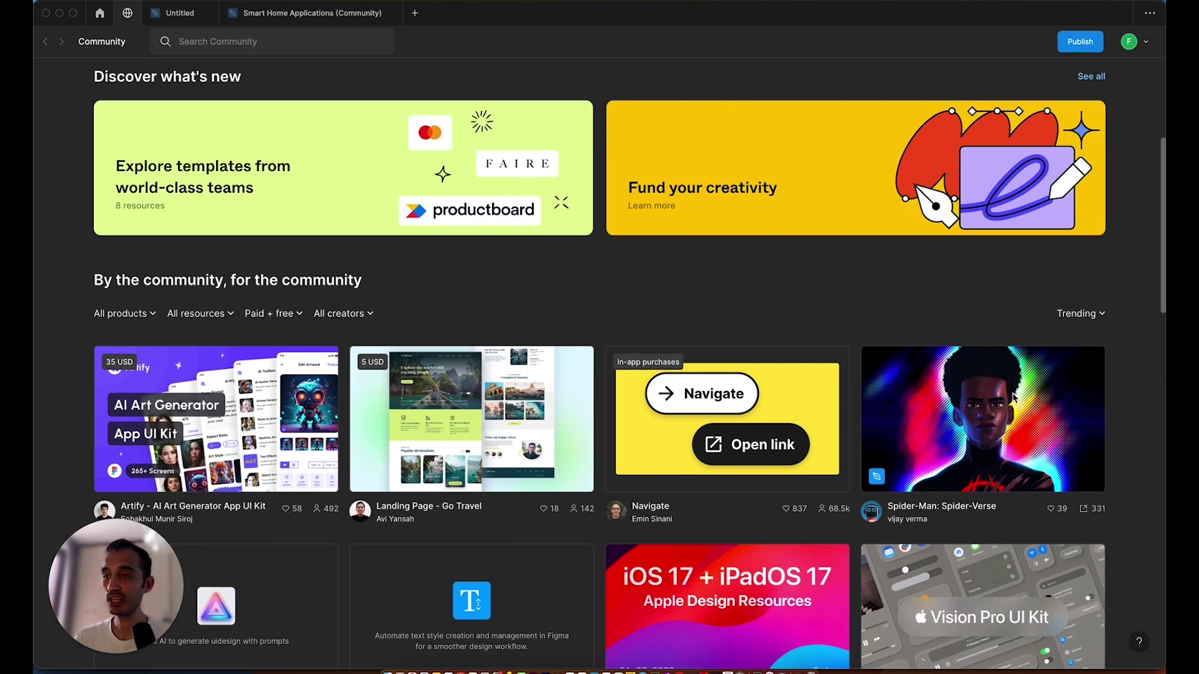
scroll(989, 484, up, 7)
scroll(988, 484, down, 2)
scroll(989, 484, down, 5)
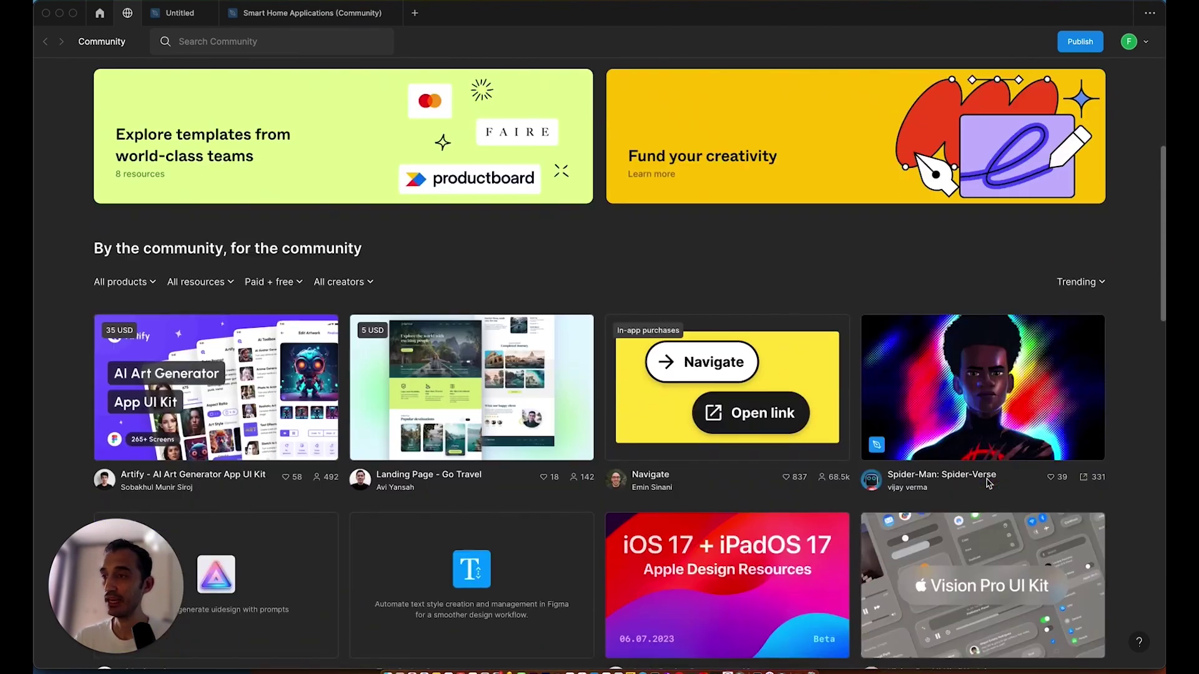
scroll(989, 484, down, 1)
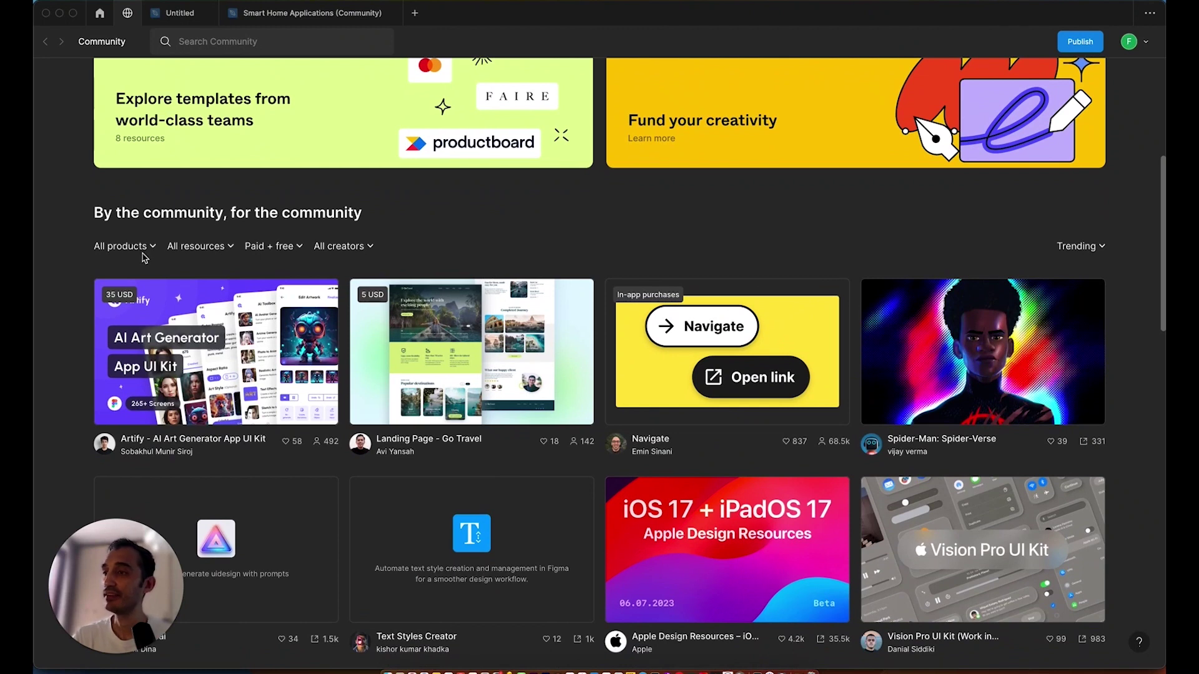
Filter Community results to Figma, Files and Free, then open the Smart Home Applications card.
click(148, 249)
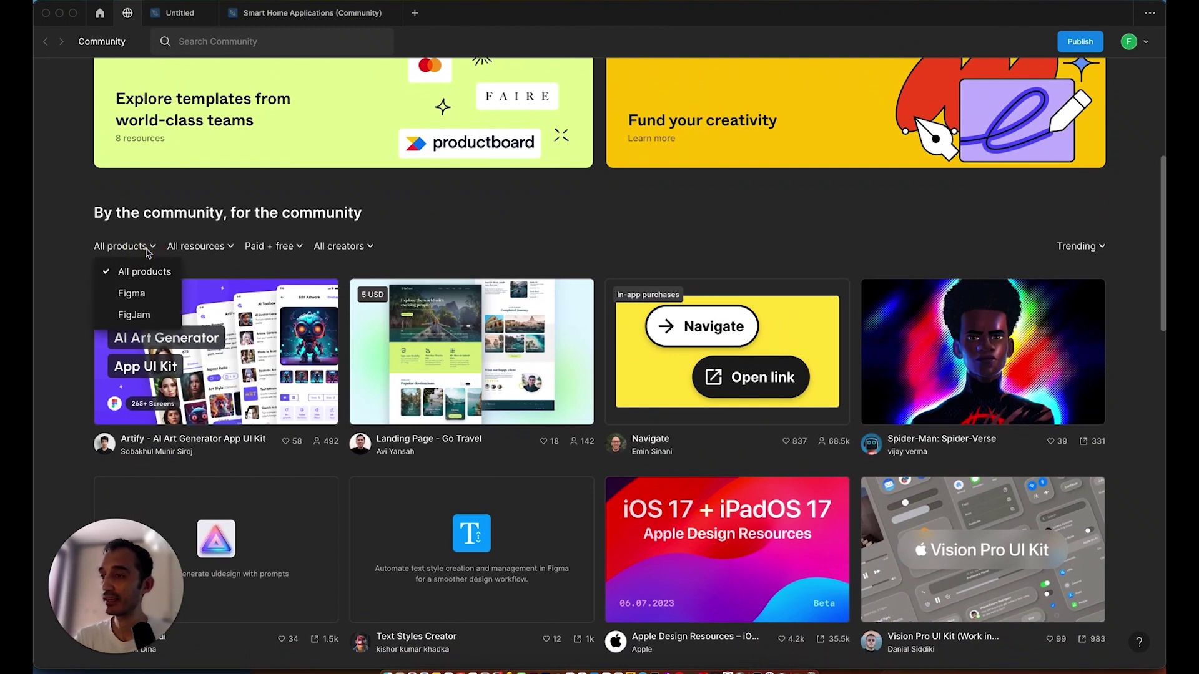
click(131, 293)
click(170, 246)
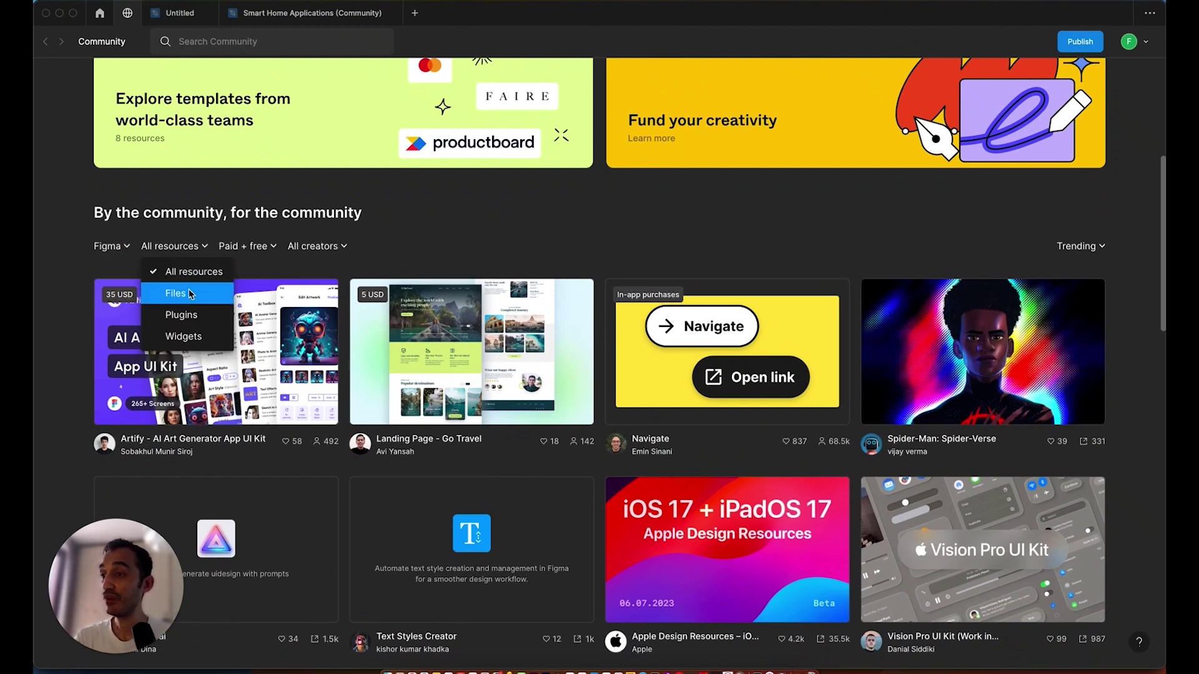
click(191, 294)
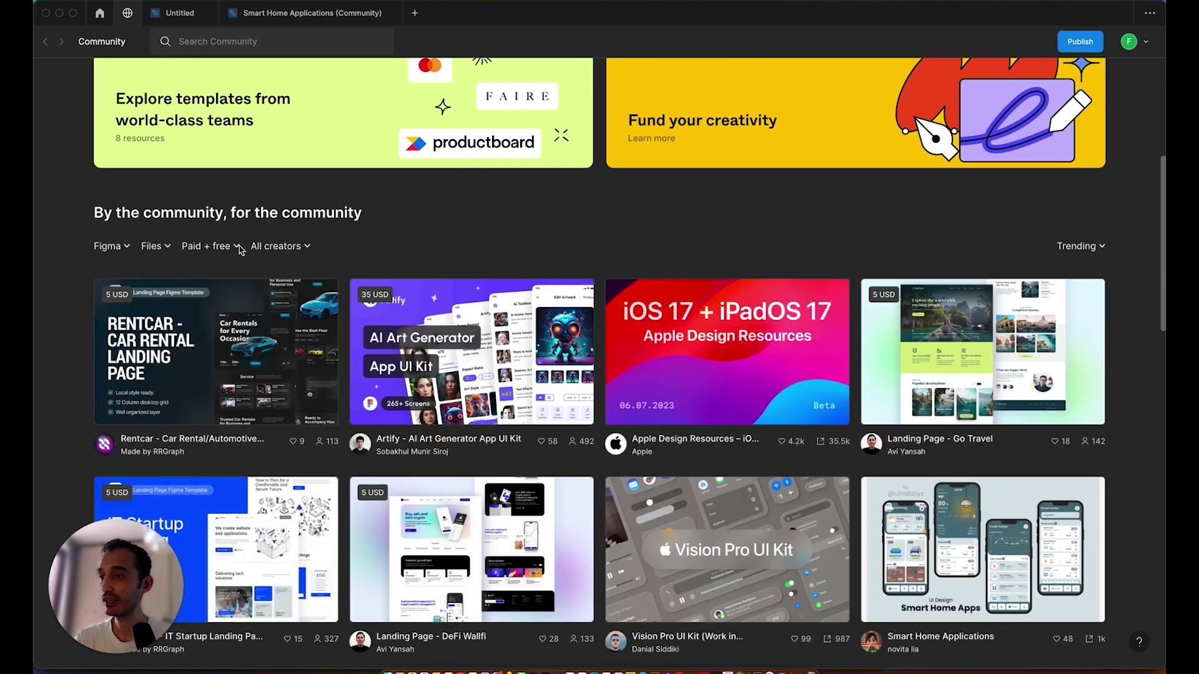
click(237, 246)
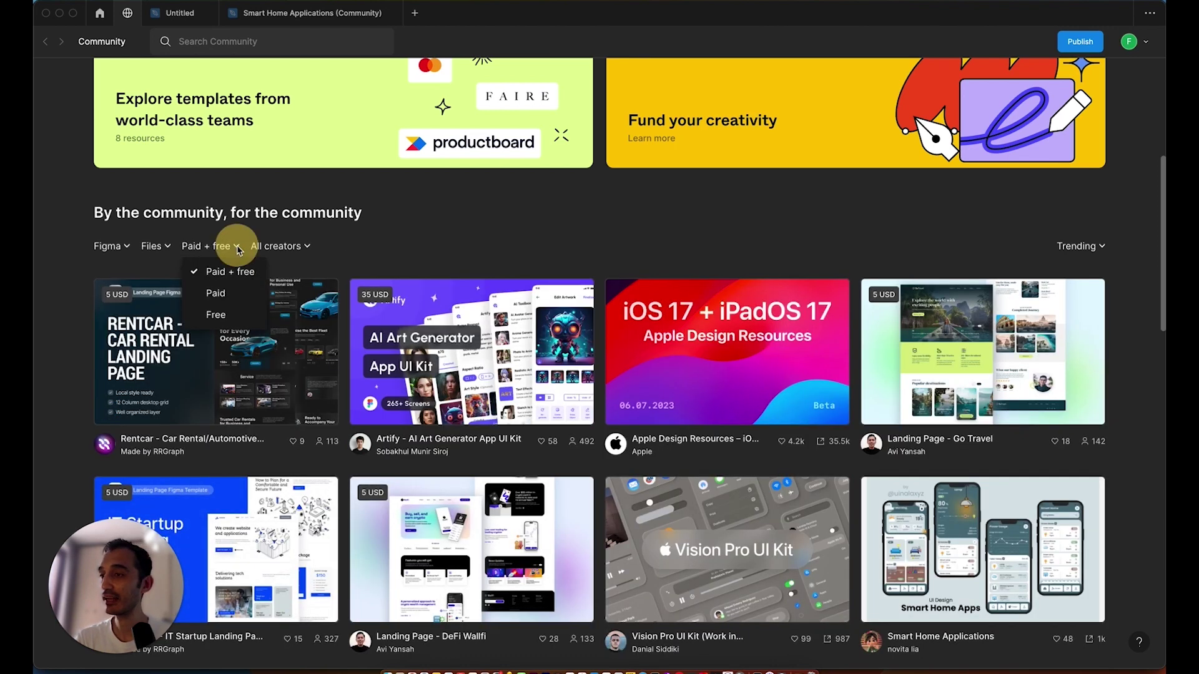
click(223, 315)
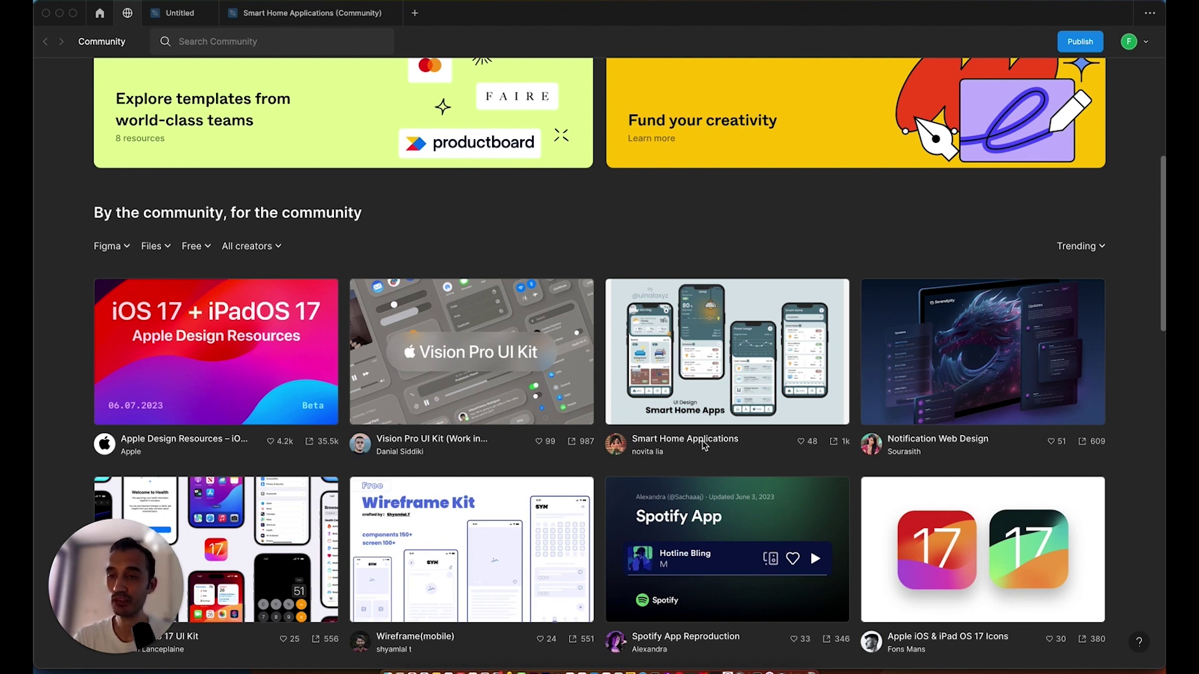
click(744, 396)
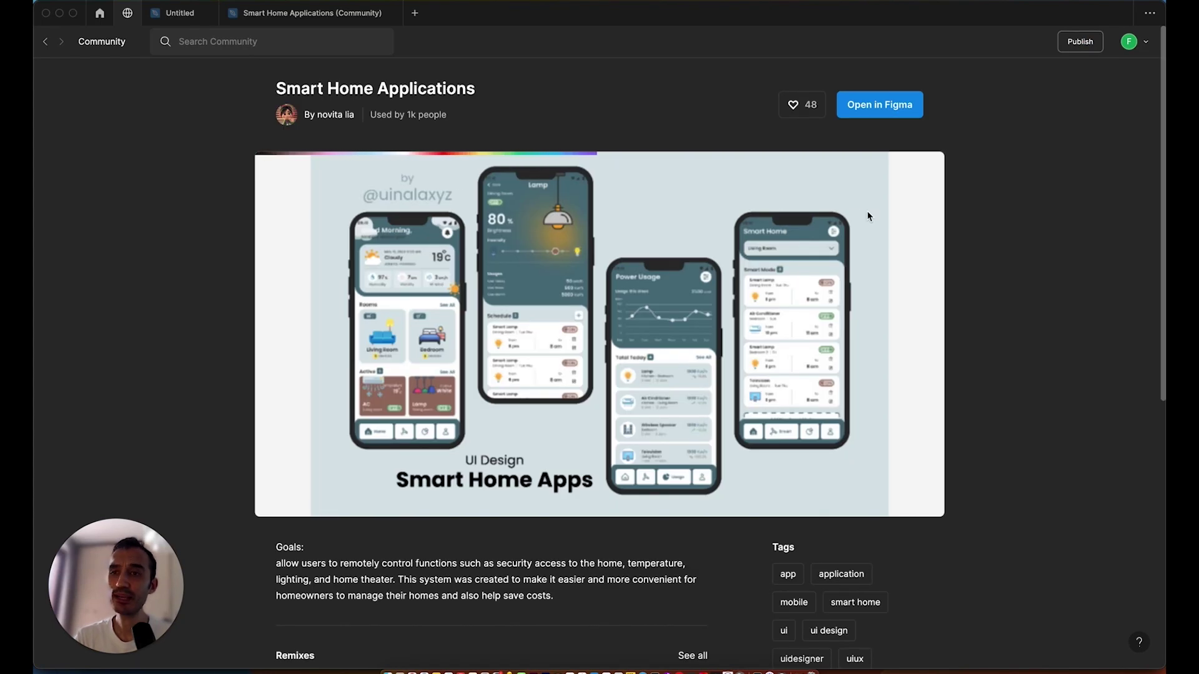
Use 'Open in Figma' to open a copy of Smart Home Applications in the editor.
click(880, 107)
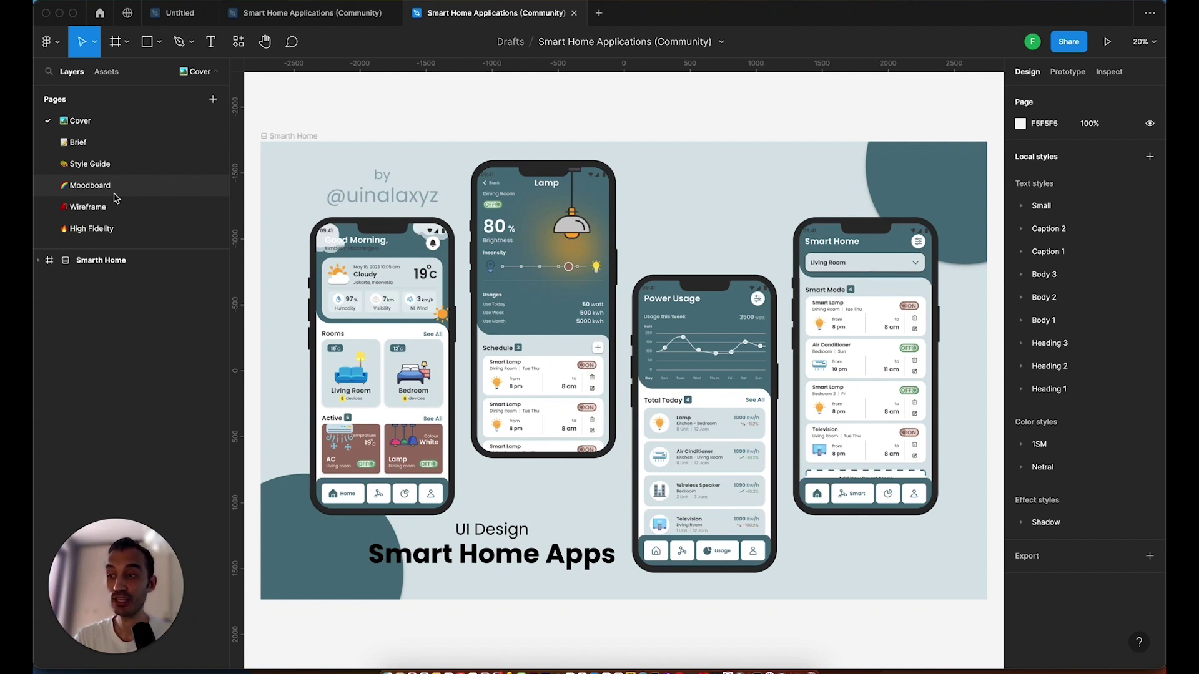
Browse the Brief, Style Guide, Moodboard and Wireframe pages, selecting the hand-drawn sketch image.
scroll(308, 251, down, 1)
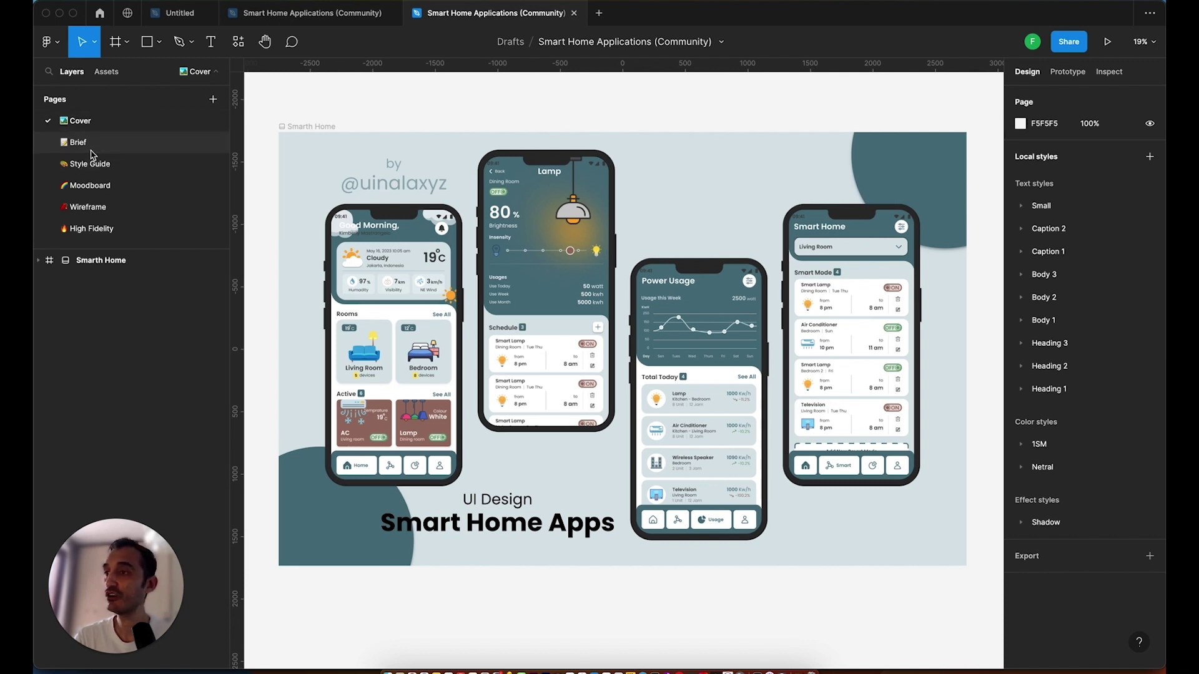
click(97, 145)
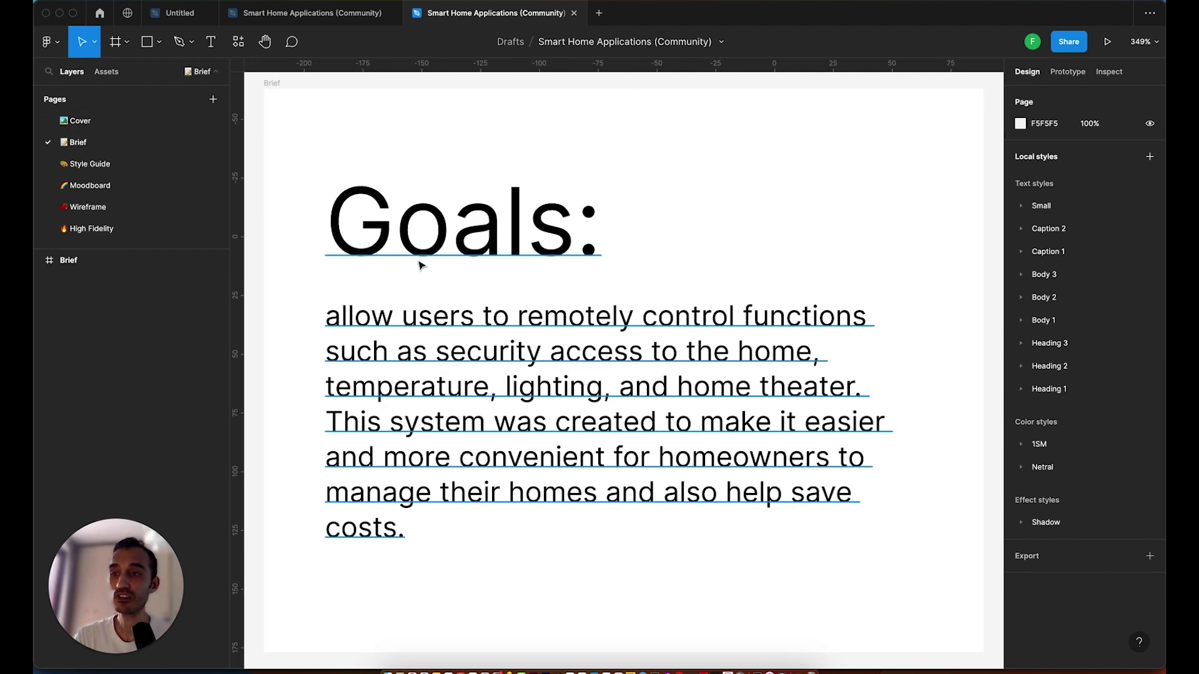
scroll(504, 302, down, 5)
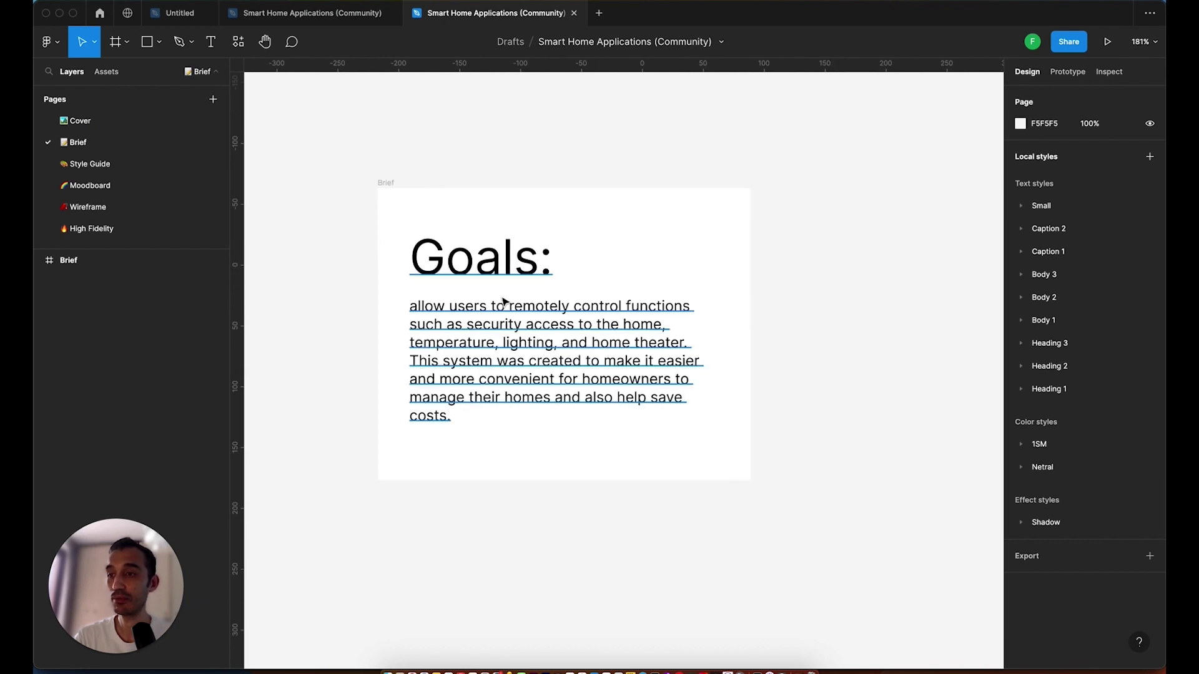
scroll(504, 302, up, 5)
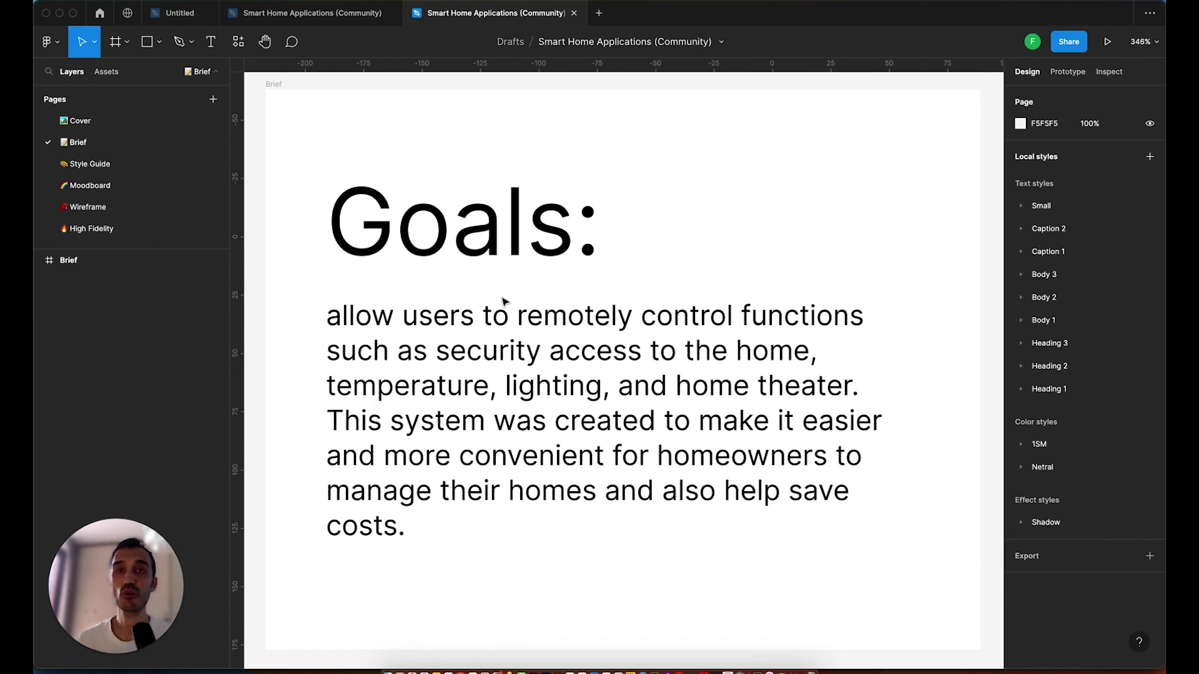
click(105, 165)
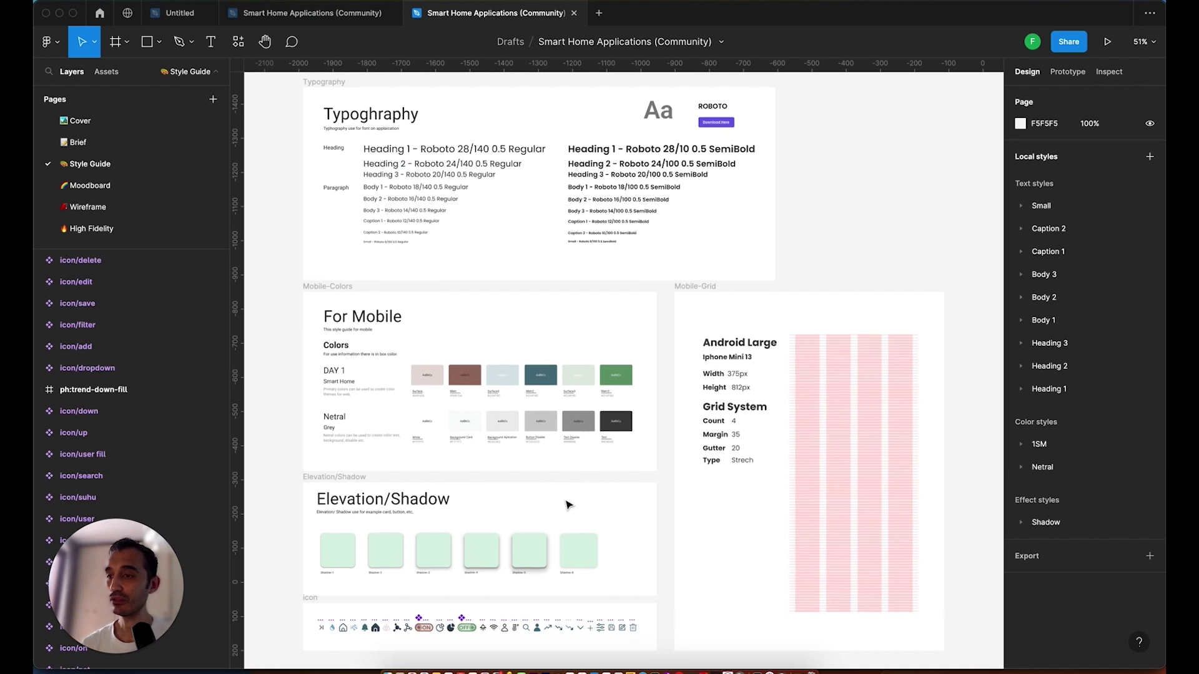
scroll(562, 496, down, 3)
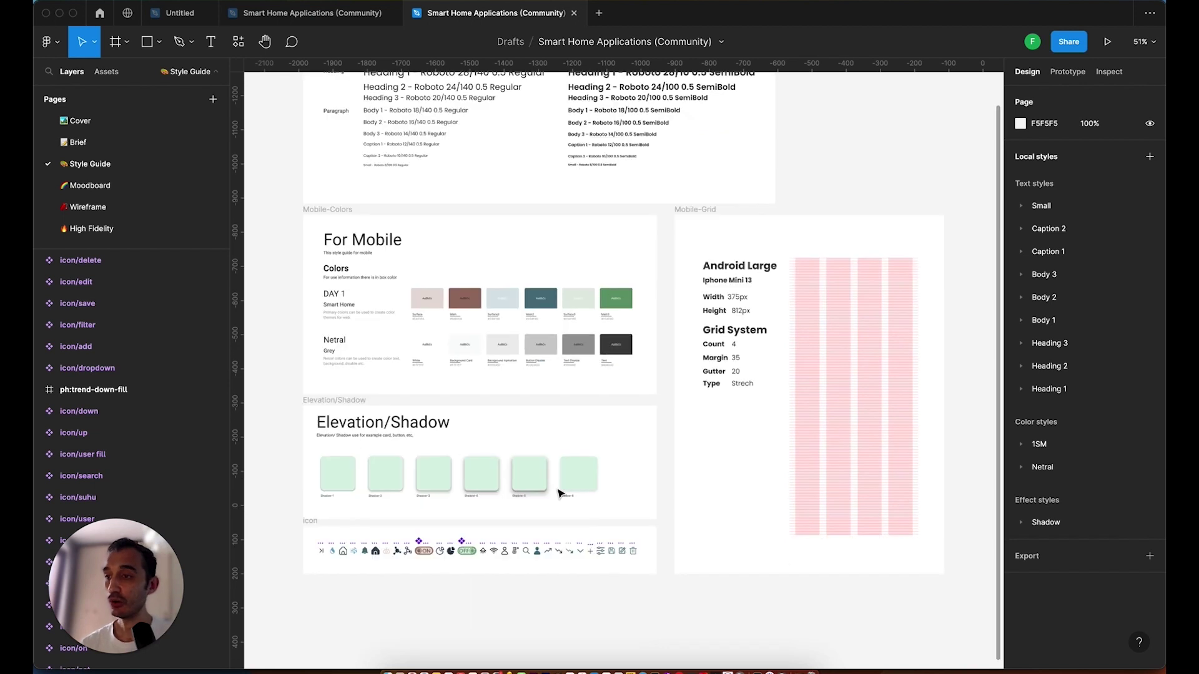
click(153, 186)
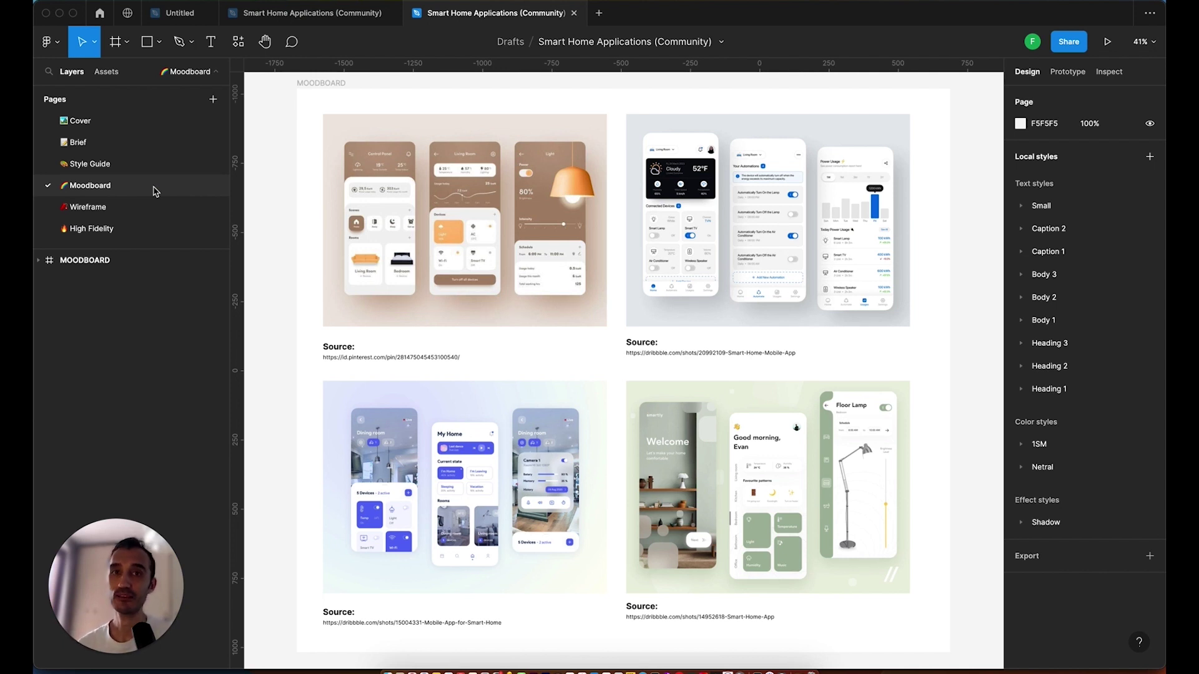
click(113, 213)
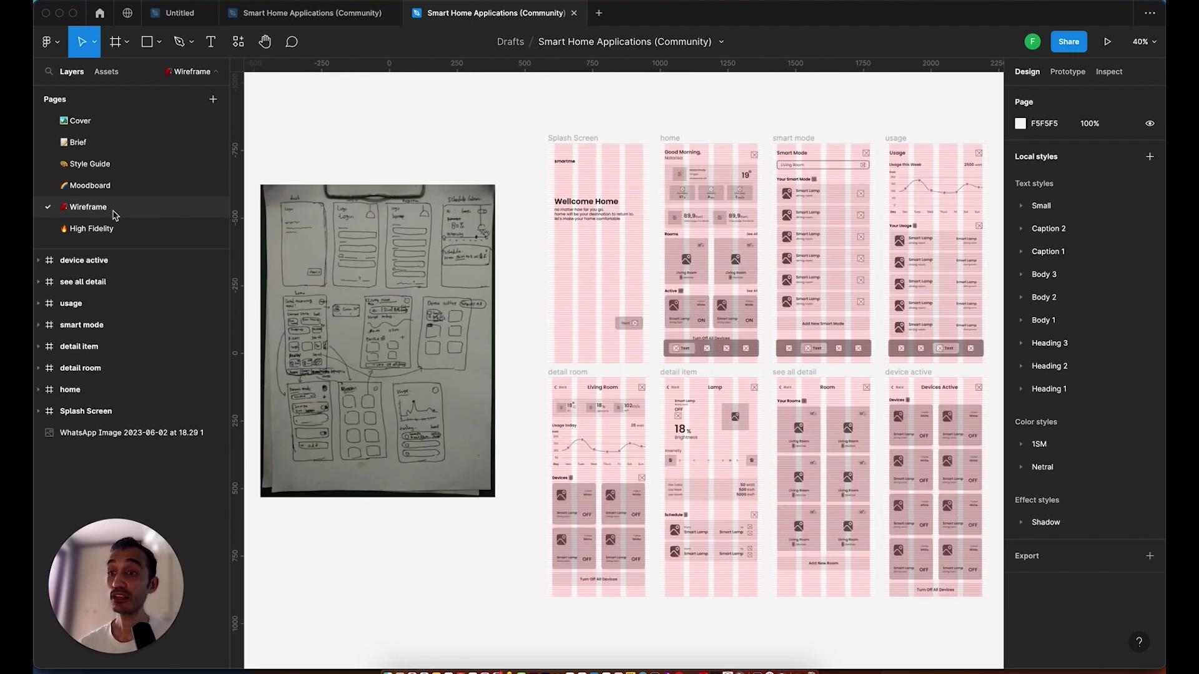
click(341, 312)
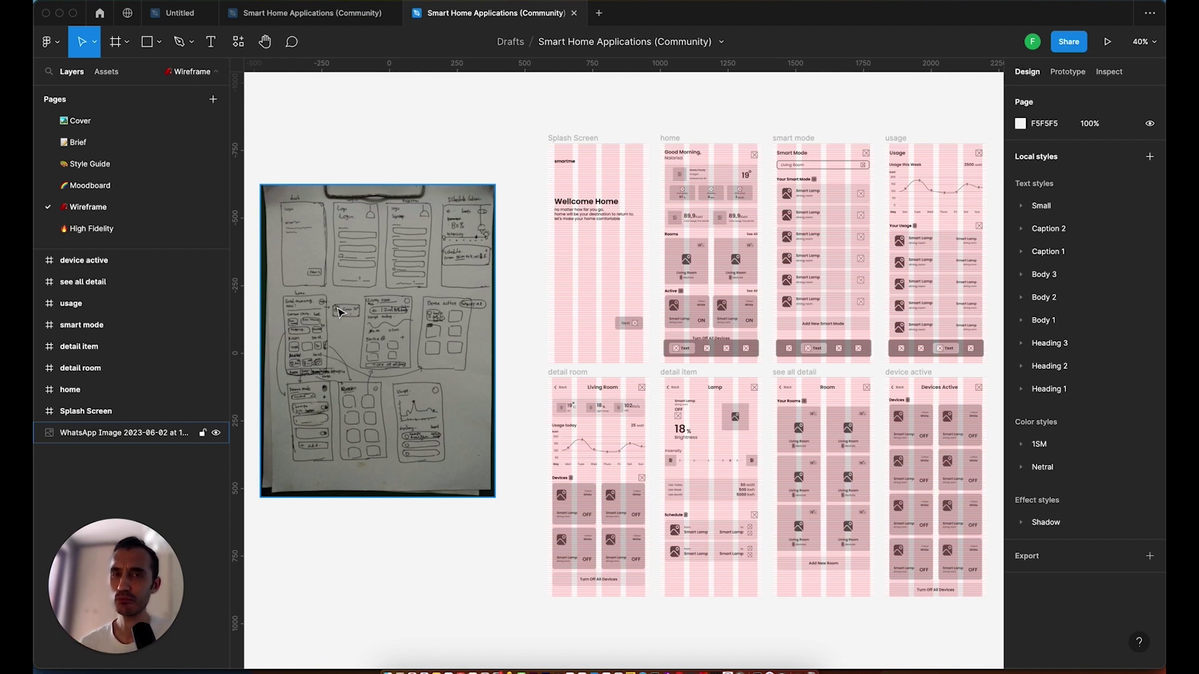
Open the High Fidelity page and marquee-select all eight finished screen frames.
click(103, 228)
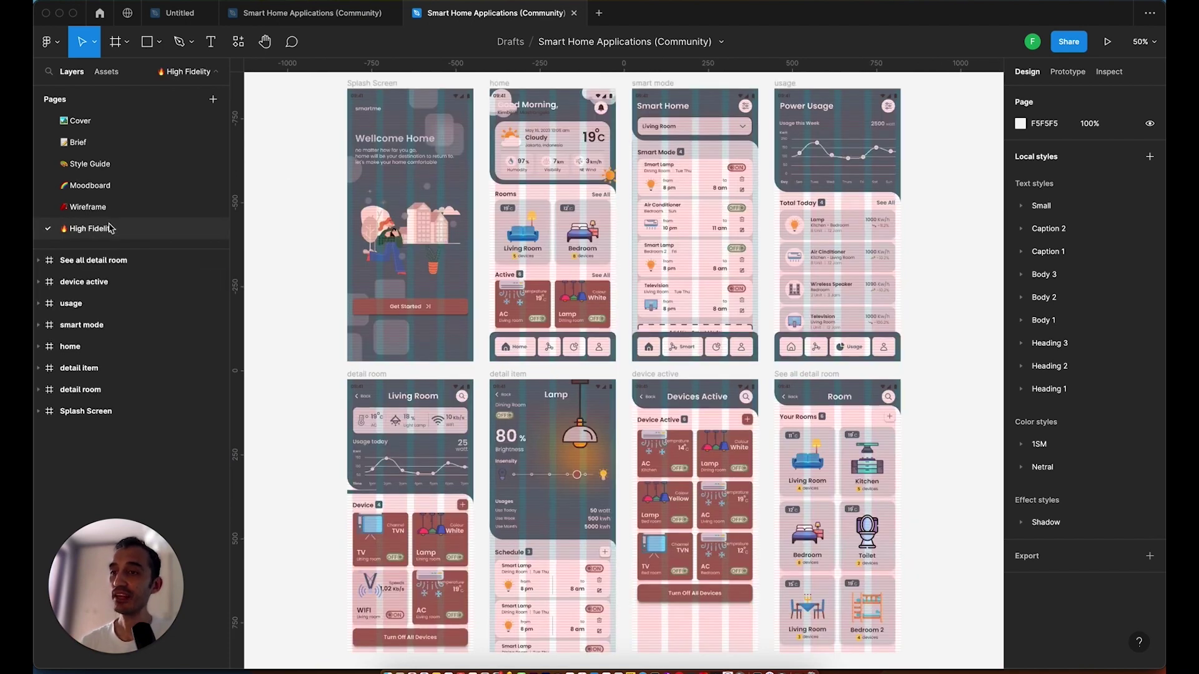
scroll(454, 242, down, 1)
scroll(454, 242, down, 2)
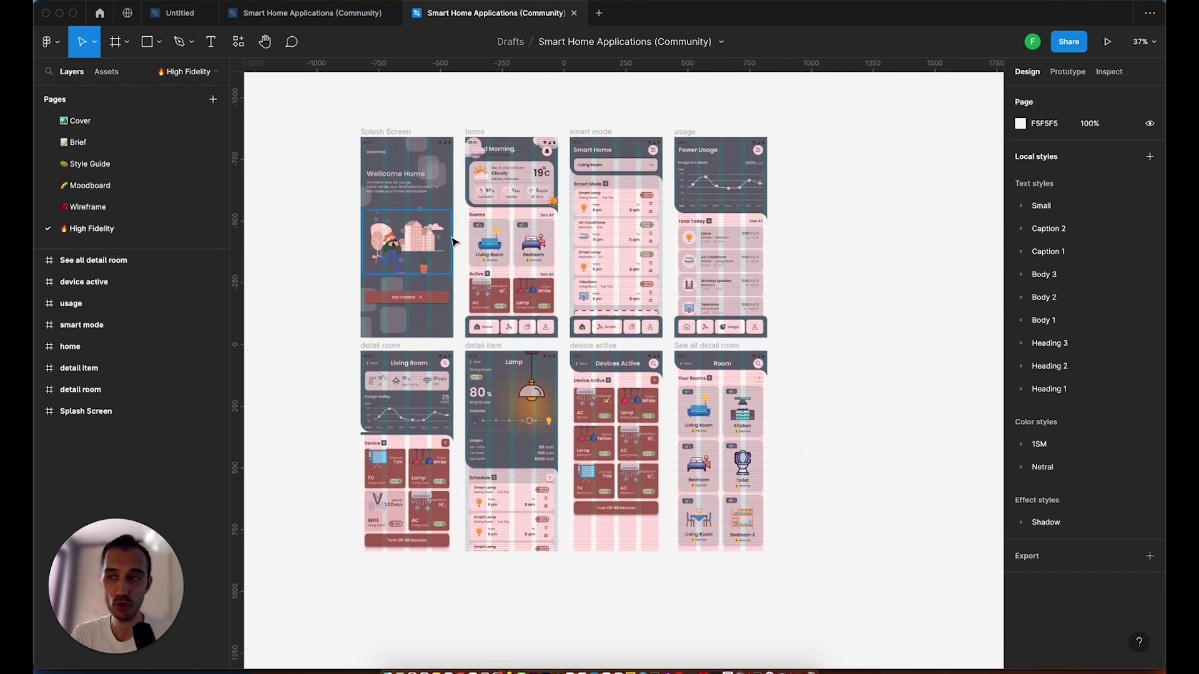
mouse_move(347, 101)
mouse_down()
mouse_move(672, 345)
mouse_move(840, 543)
mouse_up()
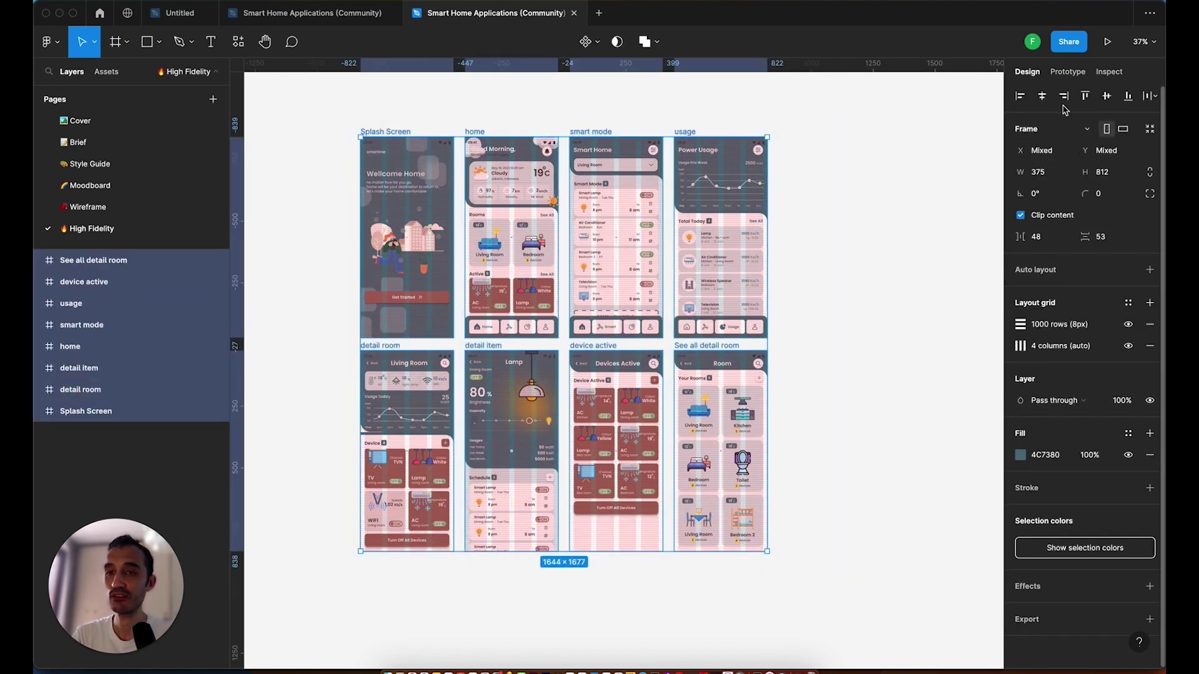
click(1068, 71)
click(1027, 72)
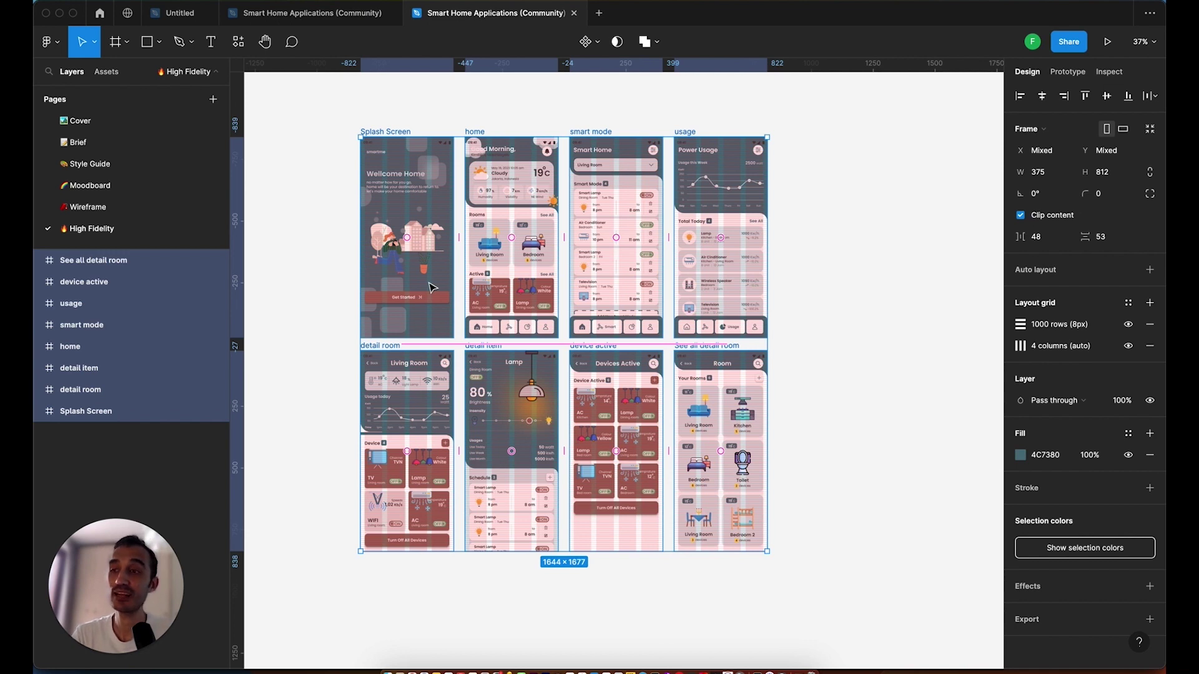
scroll(430, 287, up, 5)
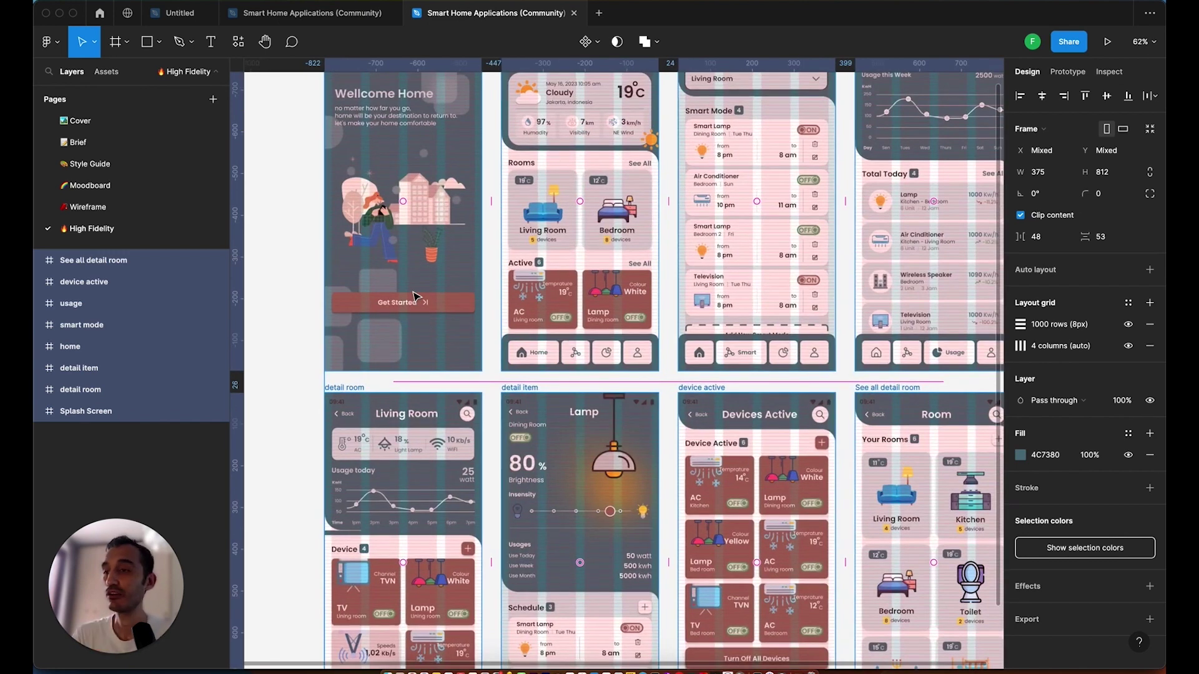
scroll(398, 315, down, 5)
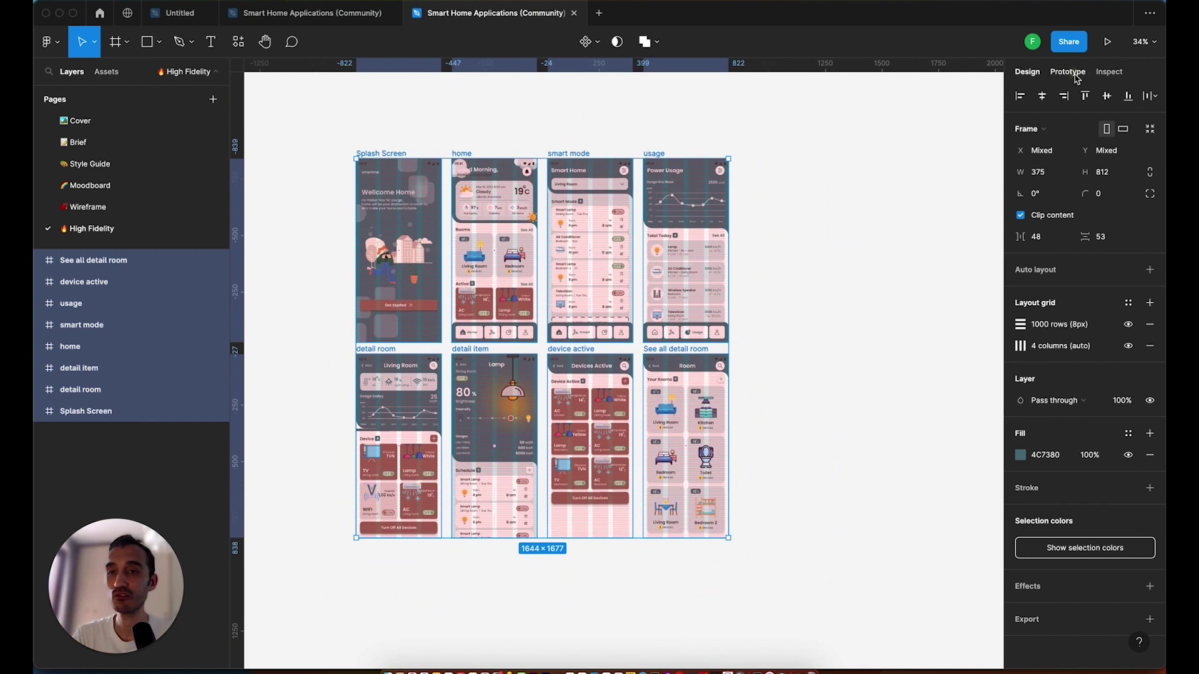
Reselect all the high-fidelity screen frames with a marquee drag.
click(1068, 72)
drag(331, 146, 784, 596)
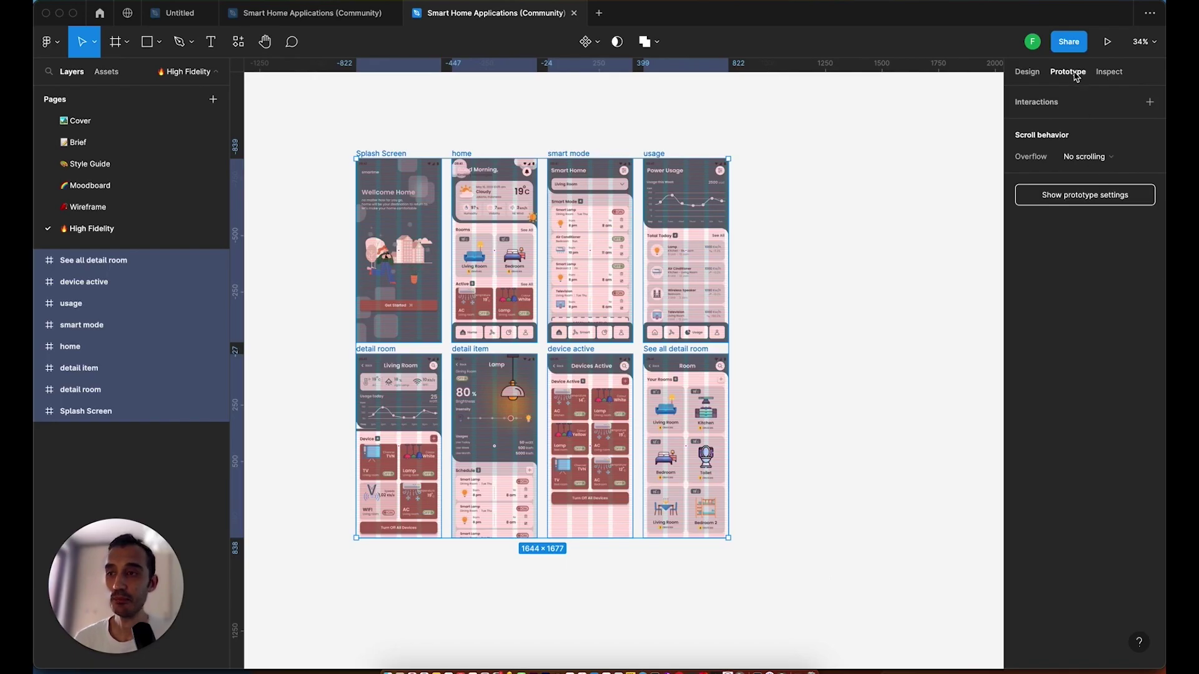
click(406, 140)
mouse_move(320, 118)
mouse_down()
mouse_move(501, 273)
mouse_move(785, 599)
mouse_up()
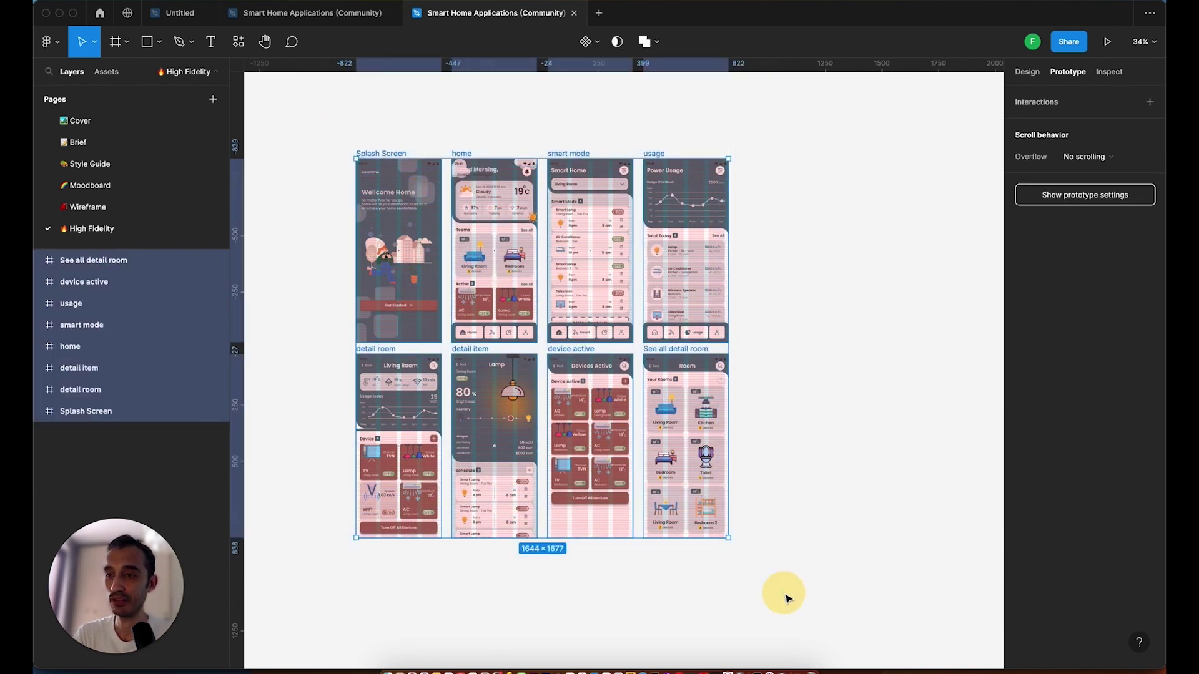
Hide the 1000-row and 4-column layout grids, then view the Prototype settings.
click(1030, 73)
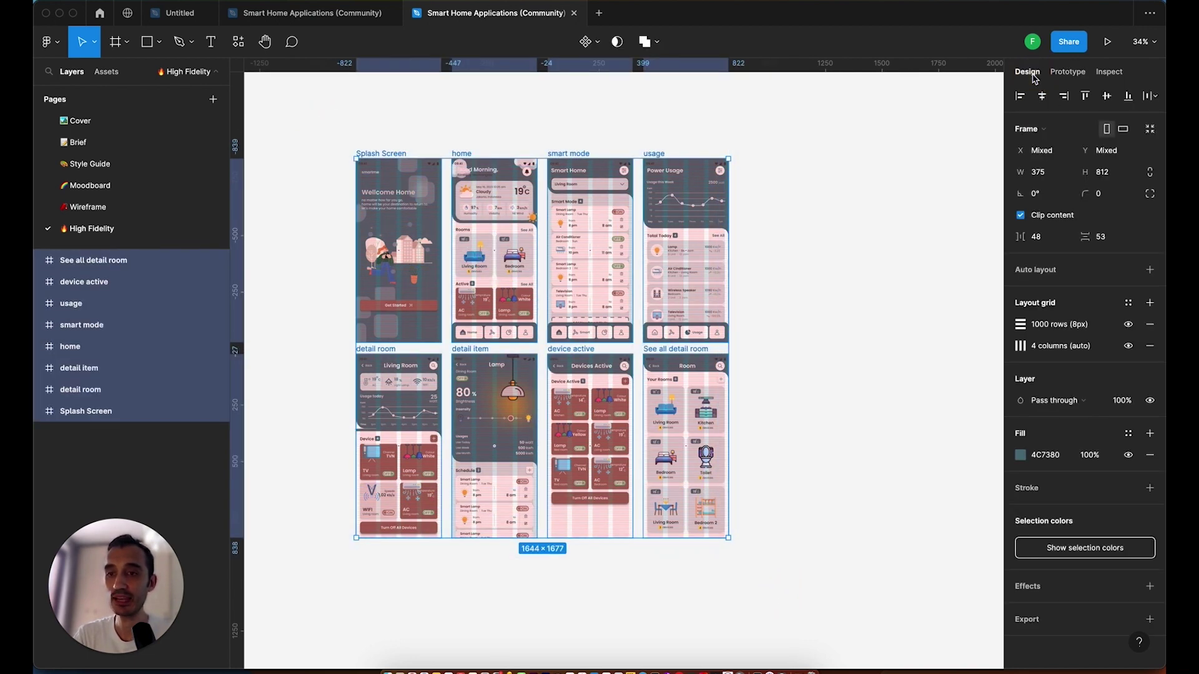
click(1128, 325)
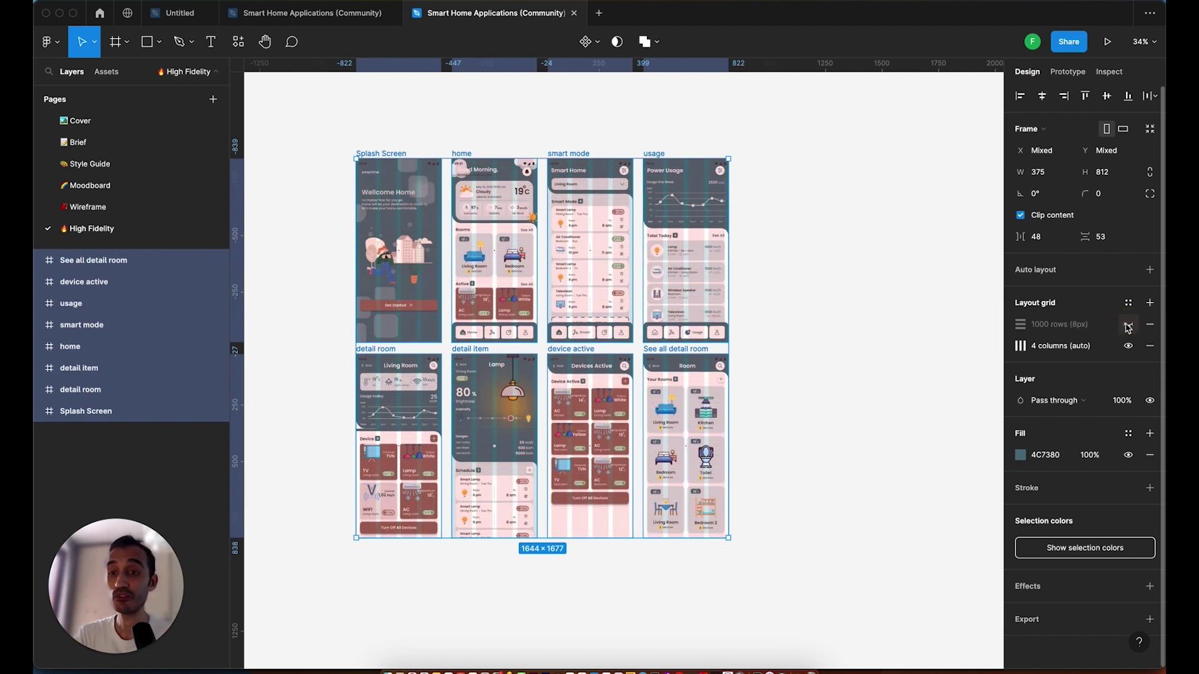
click(1128, 345)
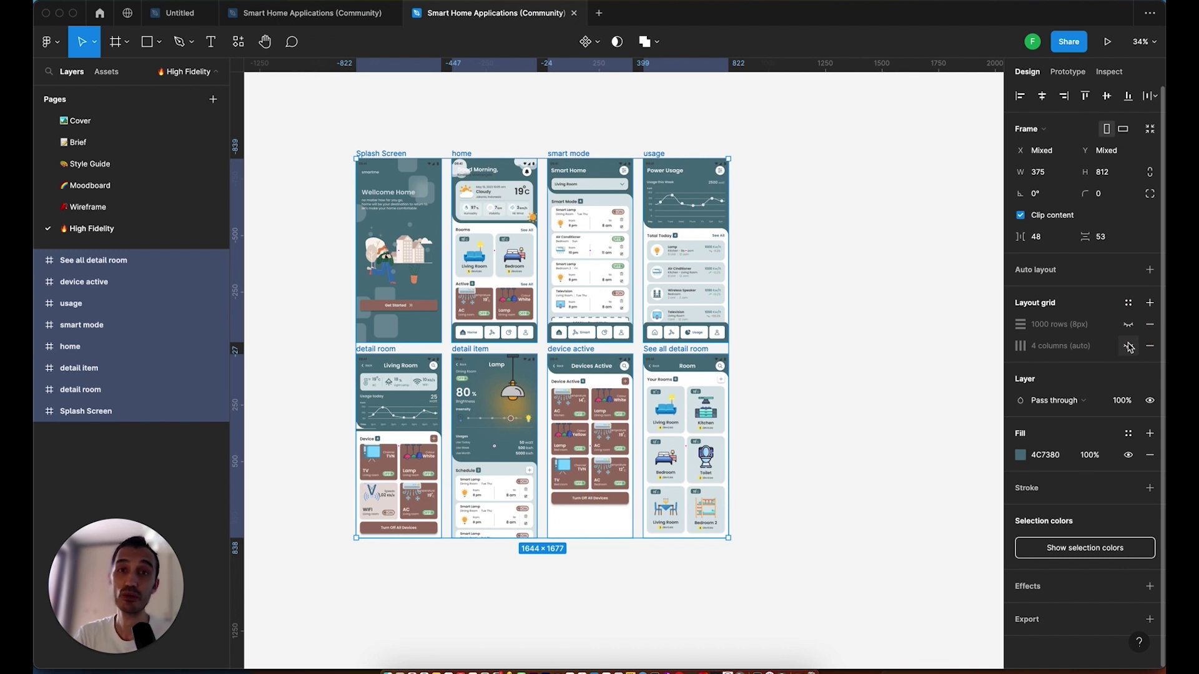
click(1067, 72)
Draw a prototype link from the Get Started button to the home screen.
scroll(493, 284, up, 3)
scroll(474, 287, up, 2)
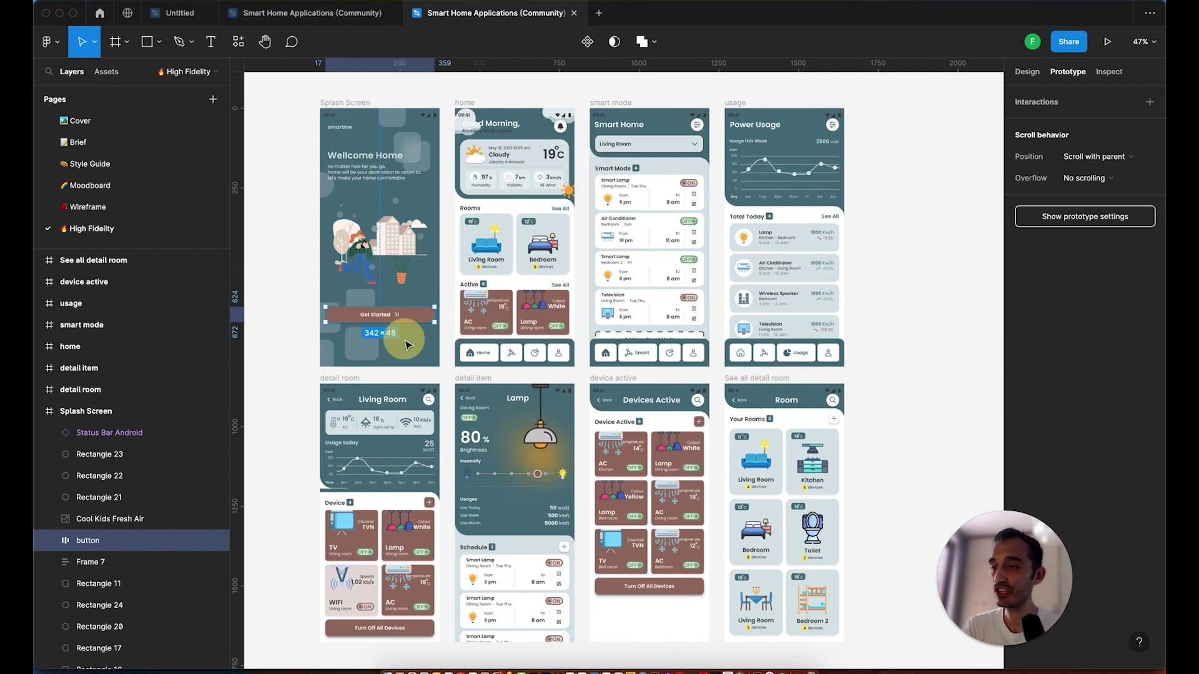
scroll(412, 325, up, 5)
mouse_move(727, 301)
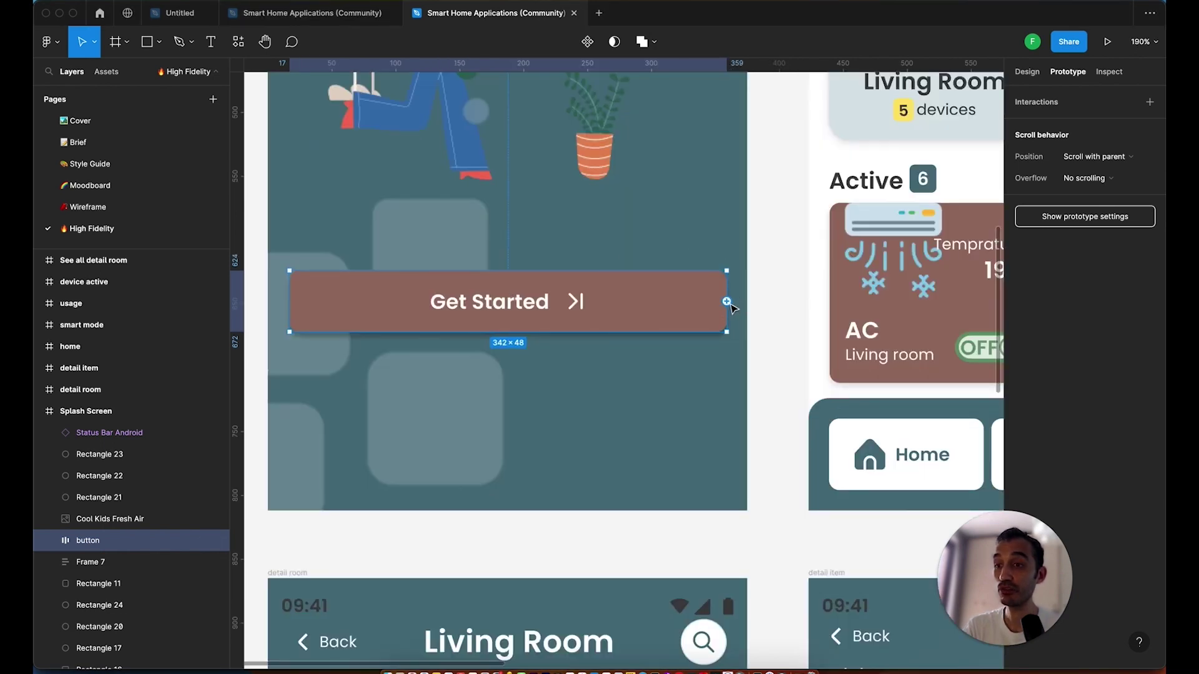
scroll(727, 303, up, 2)
scroll(727, 302, right, 3)
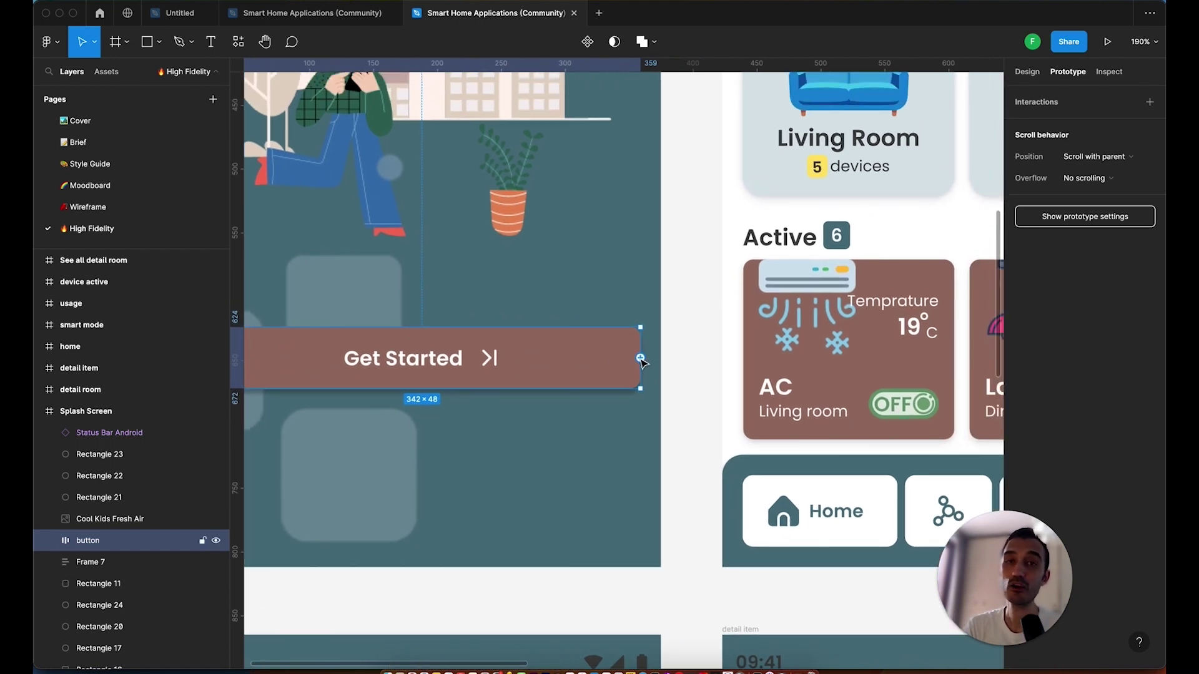
click(641, 359)
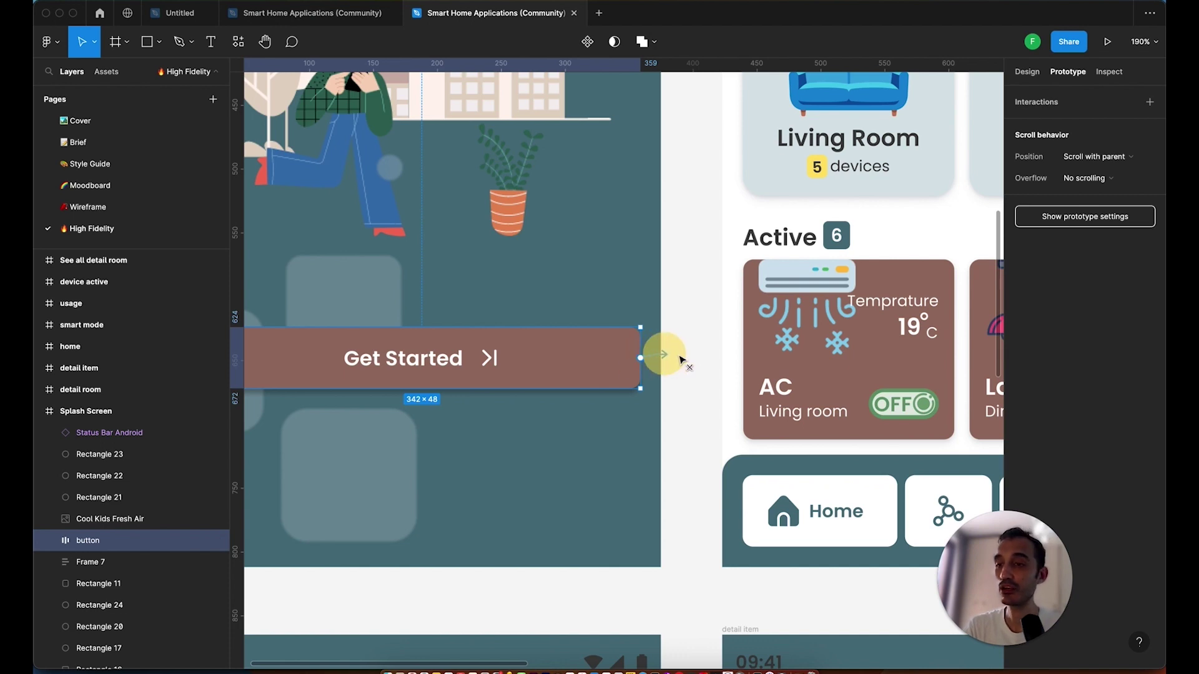
drag(641, 359, 739, 380)
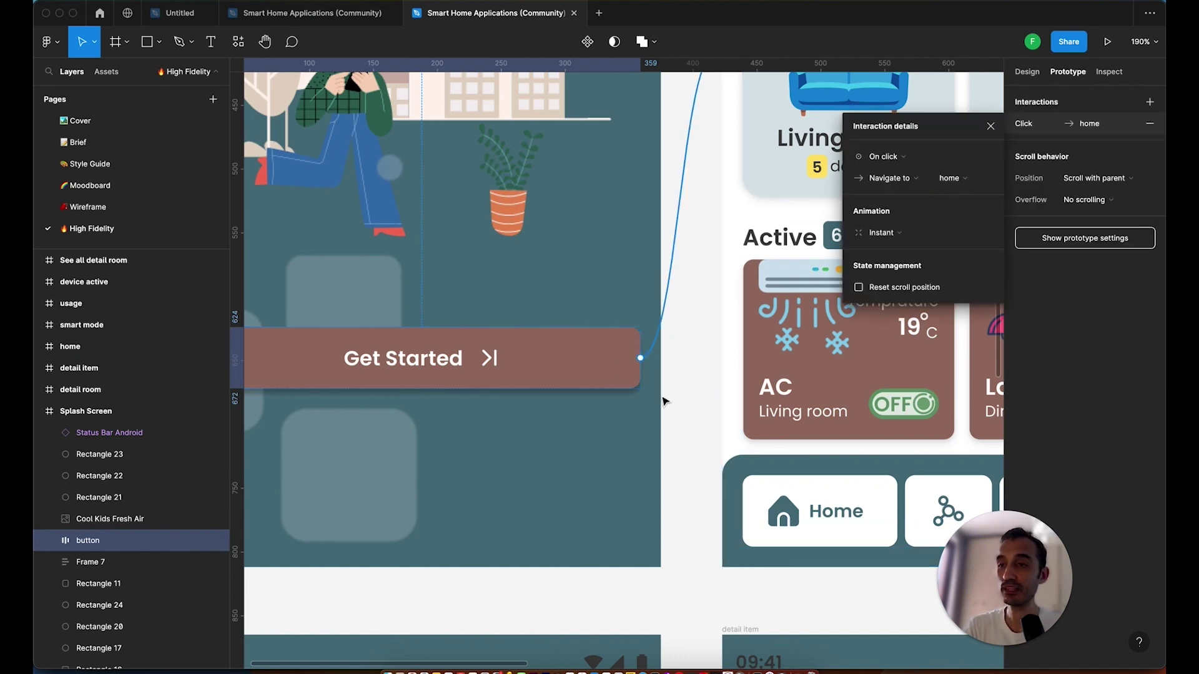
Keep the On click trigger and set the transition to Smart animate, Ease out, 300ms.
scroll(666, 402, down, 2)
scroll(665, 402, down, 2)
scroll(663, 403, down, 2)
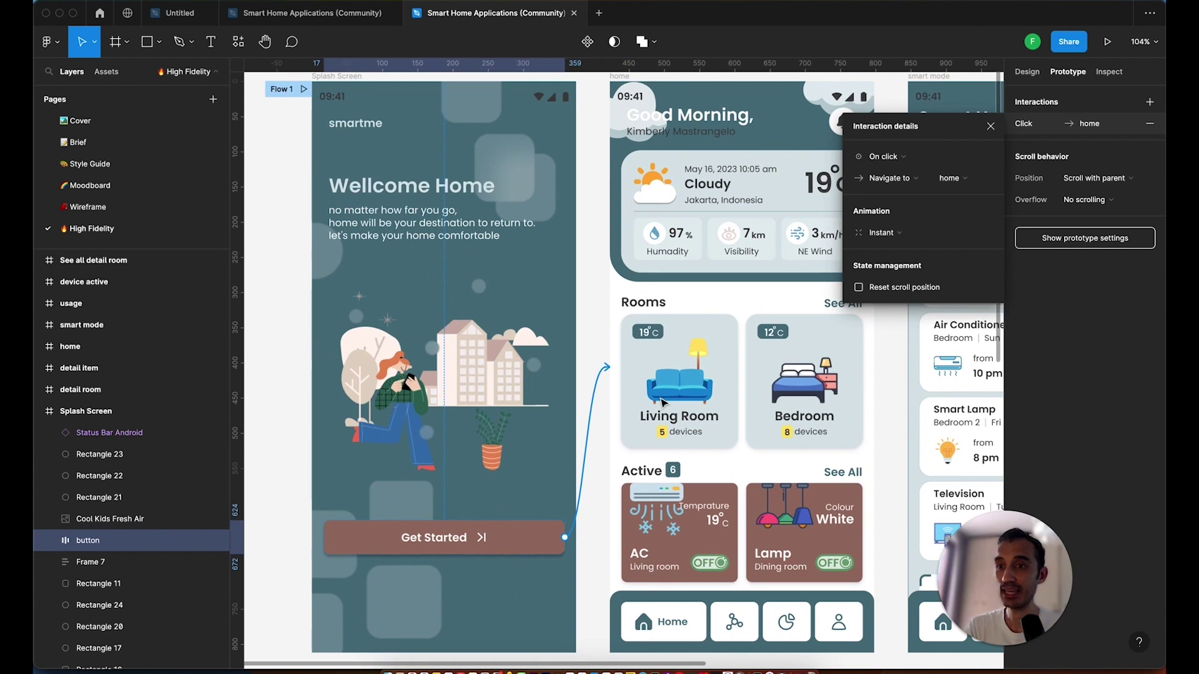
click(907, 161)
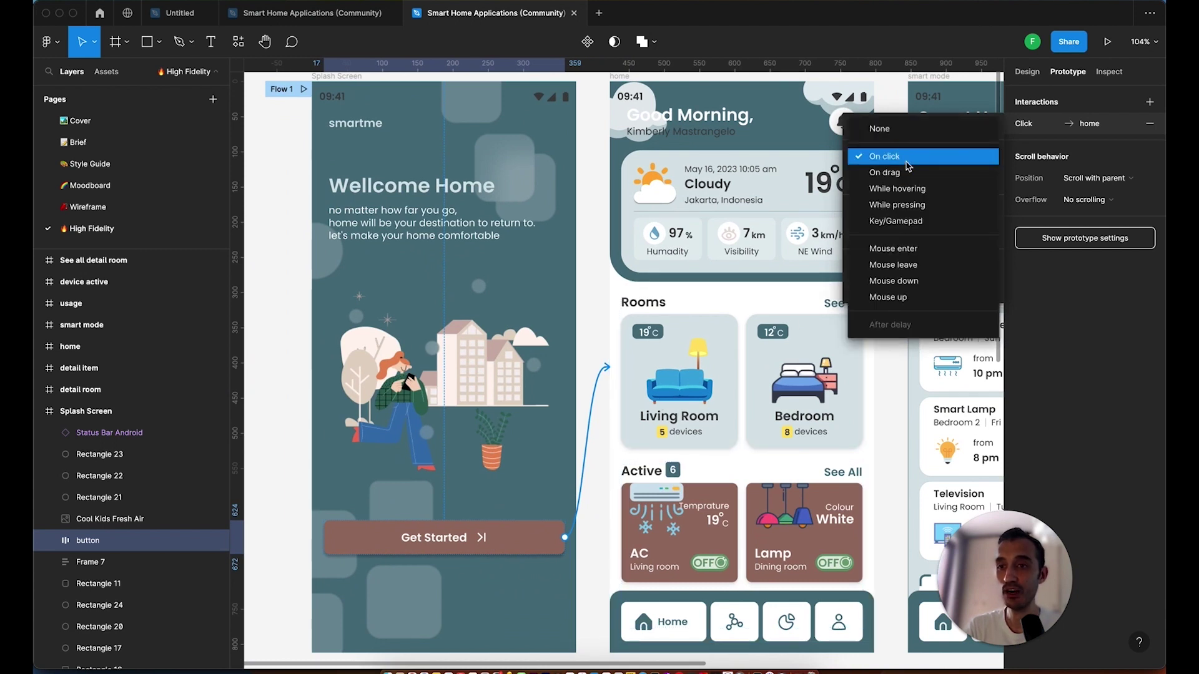
click(907, 164)
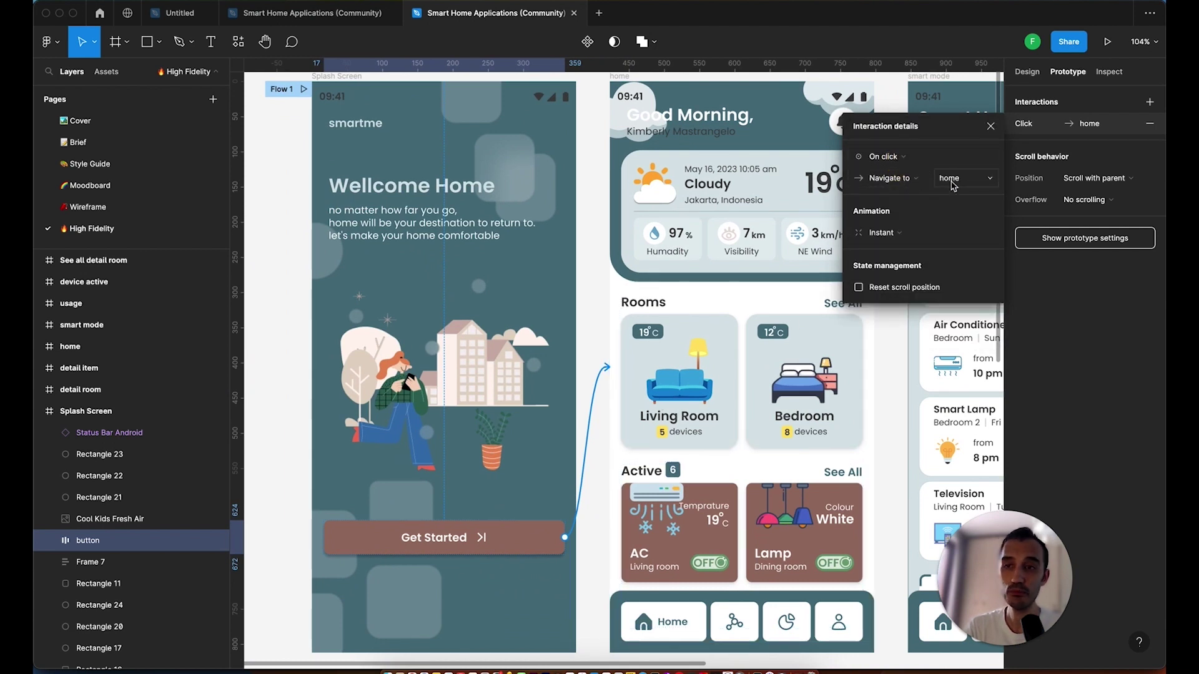
click(880, 233)
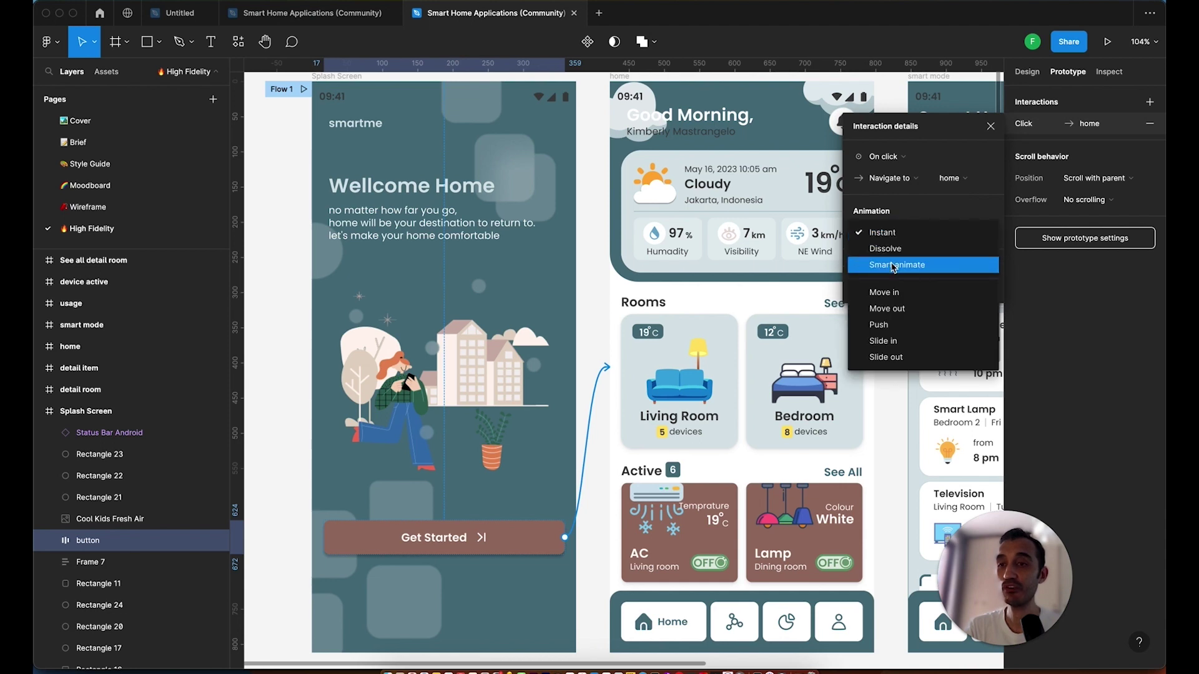
click(893, 266)
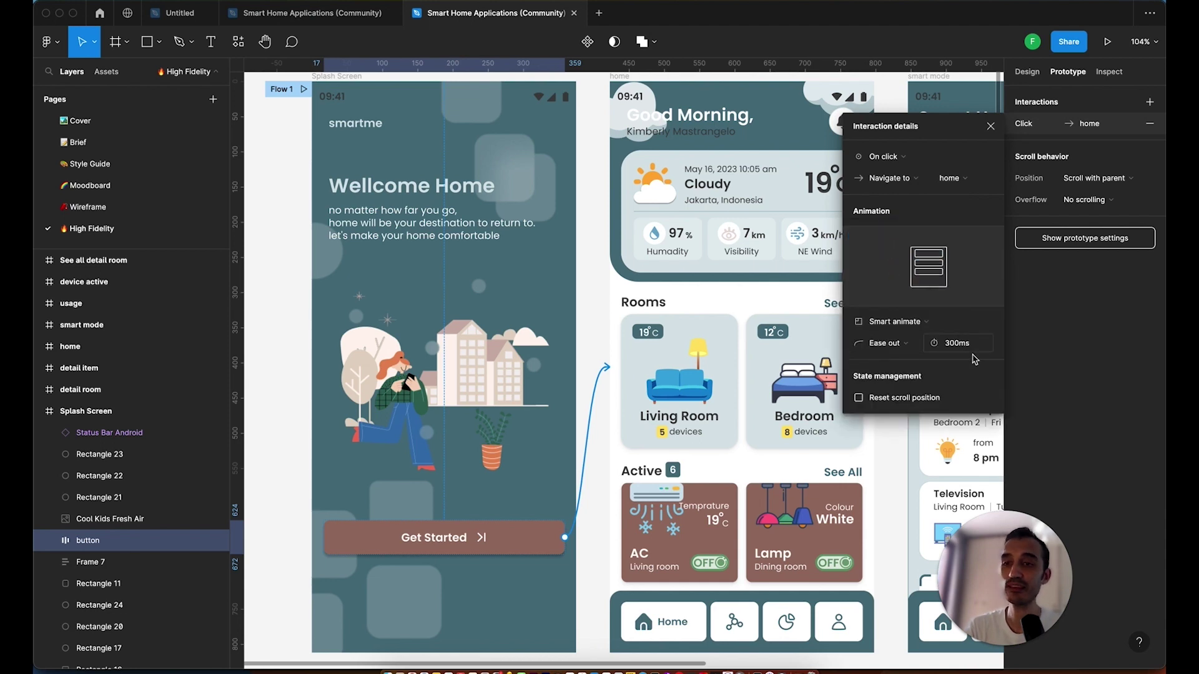
scroll(612, 327, down, 3)
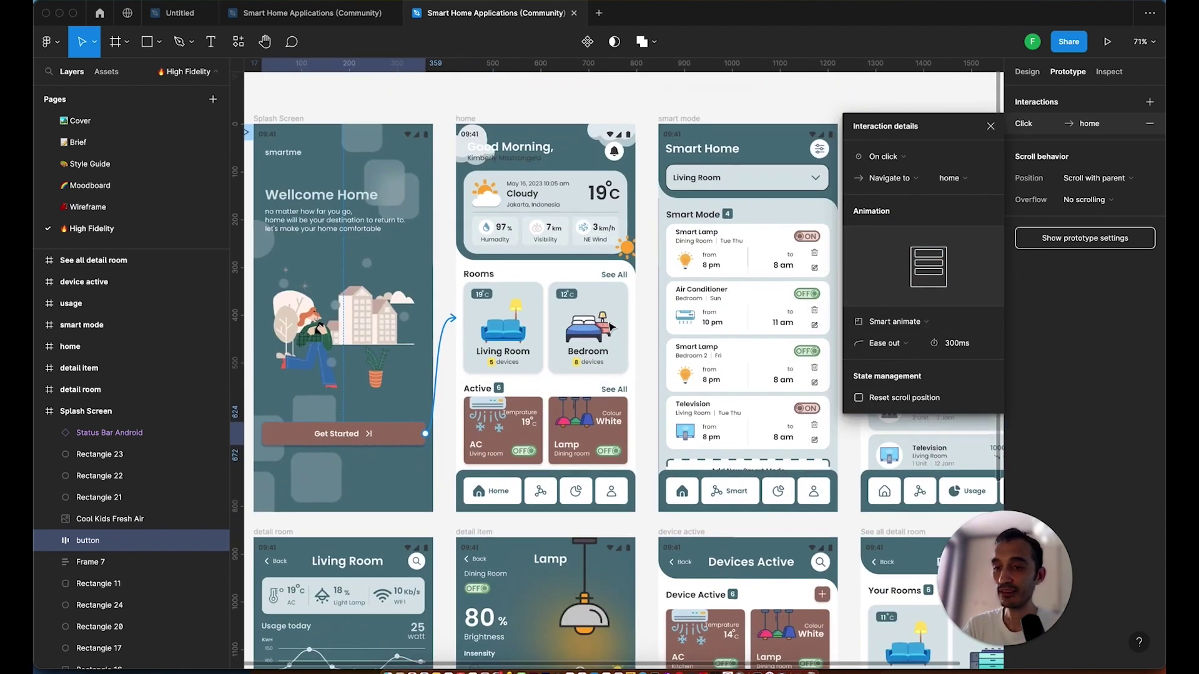
scroll(612, 327, right, 5)
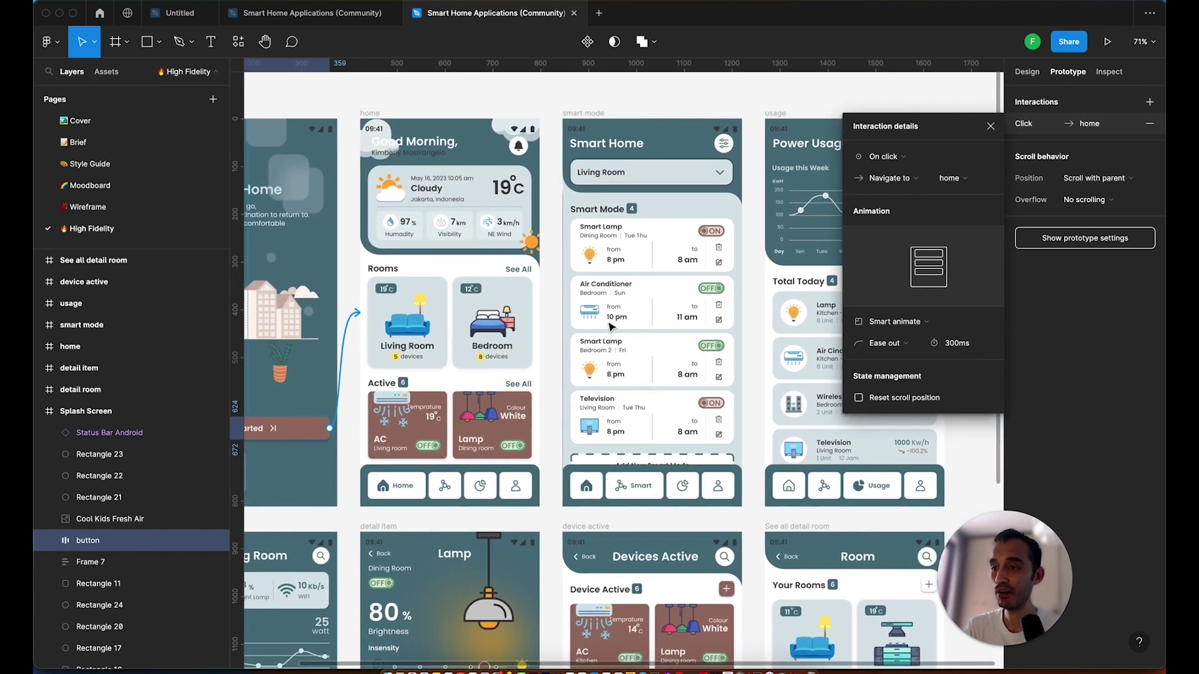
Link the usage tabs on the home and smart mode screens to the usage screen.
click(492, 499)
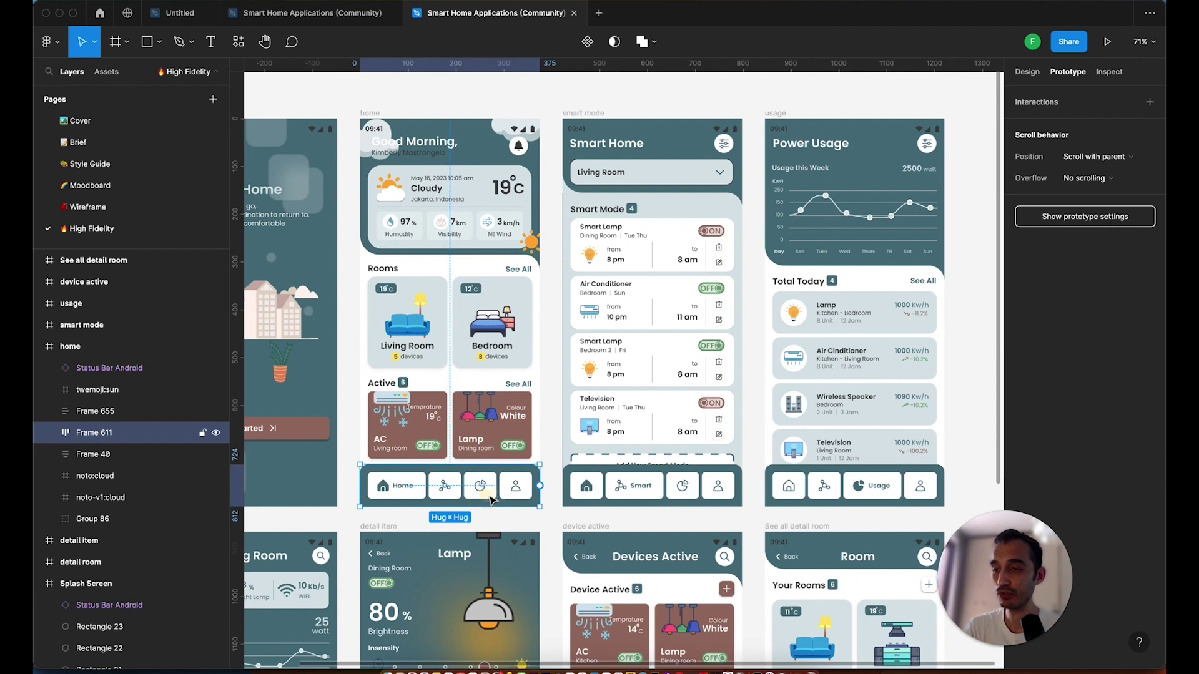
click(491, 500)
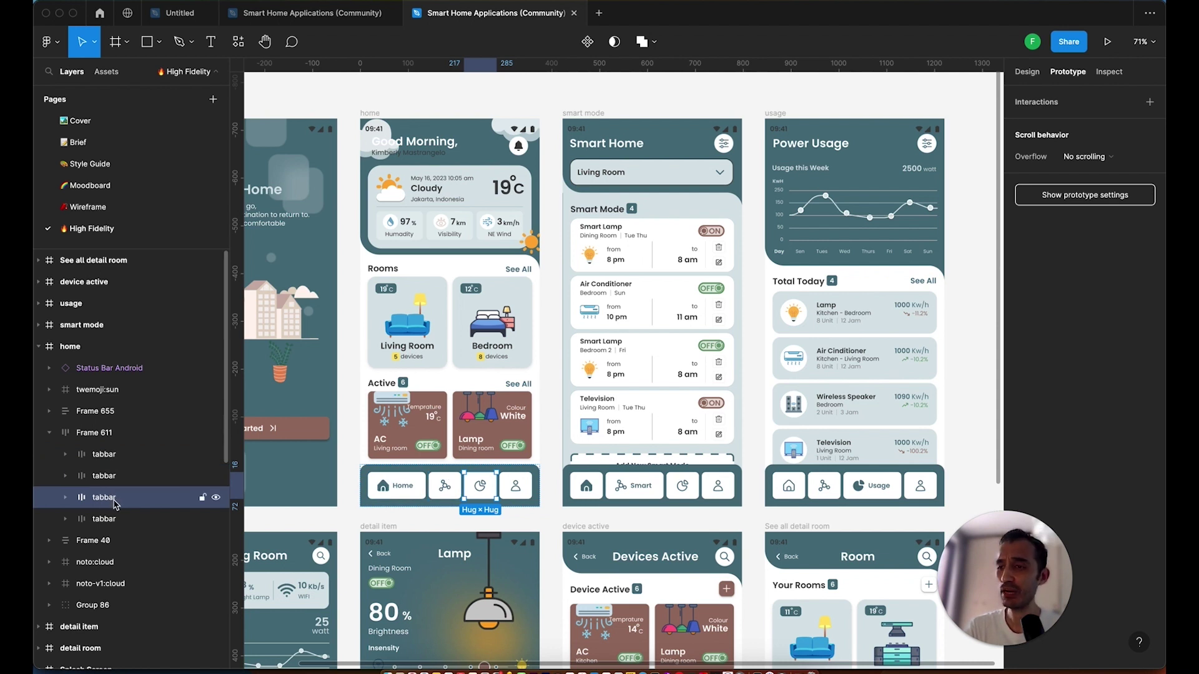
click(498, 488)
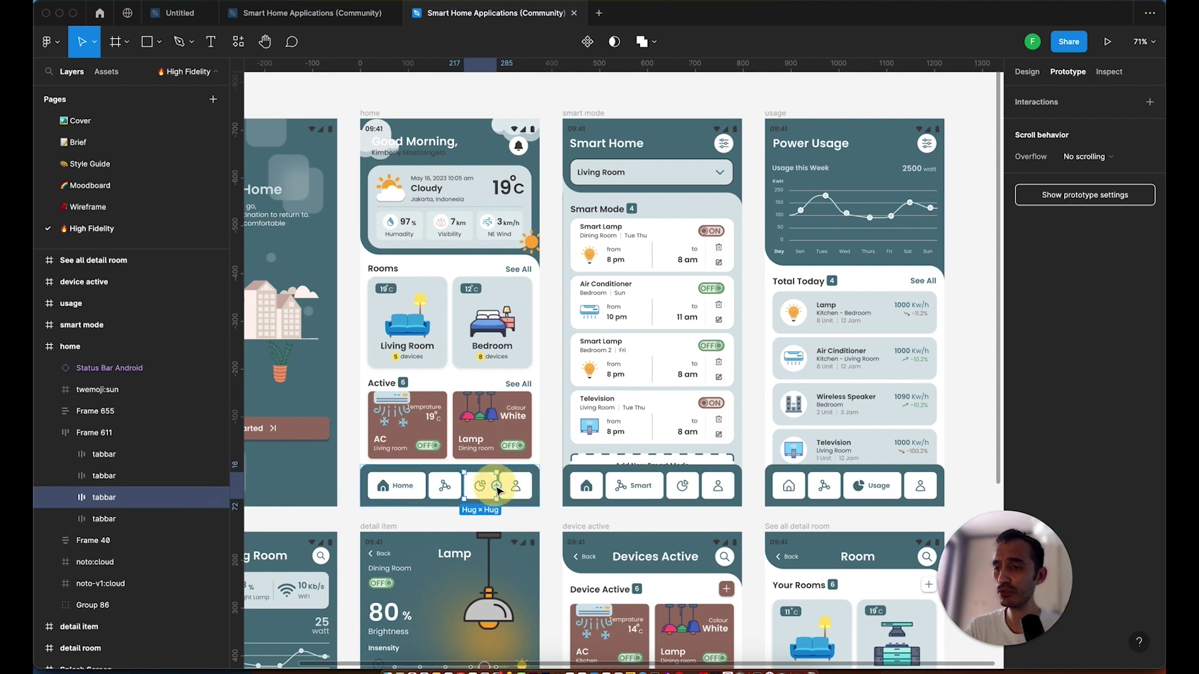
drag(498, 487, 791, 303)
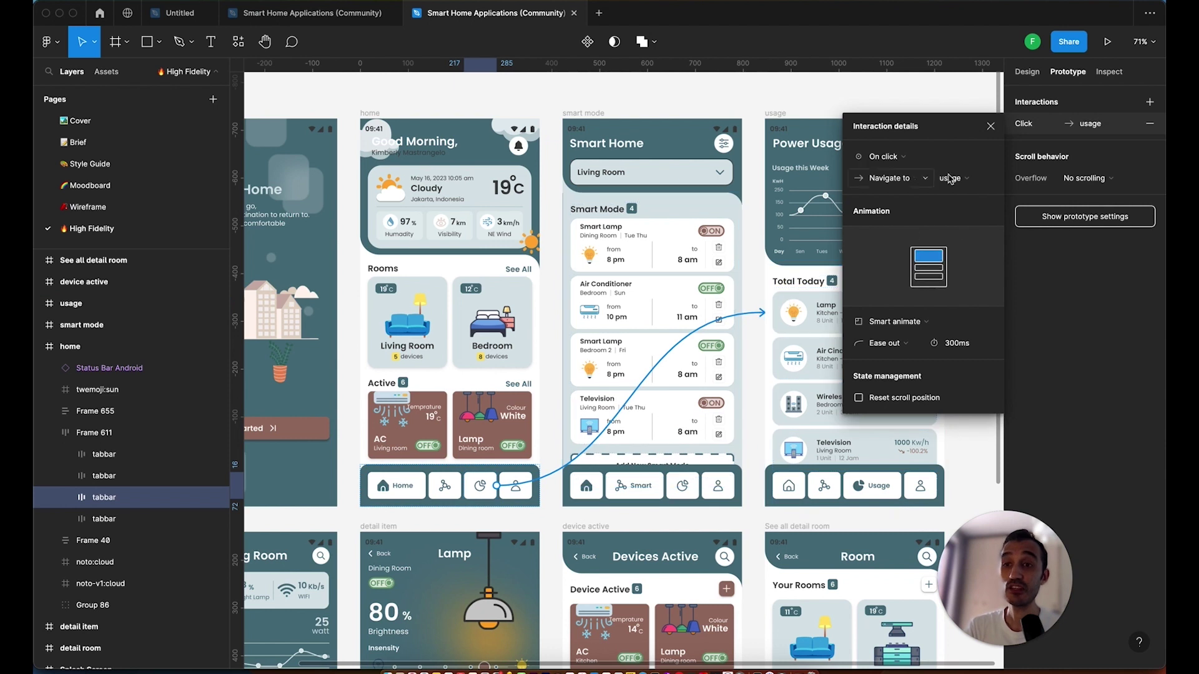
click(689, 497)
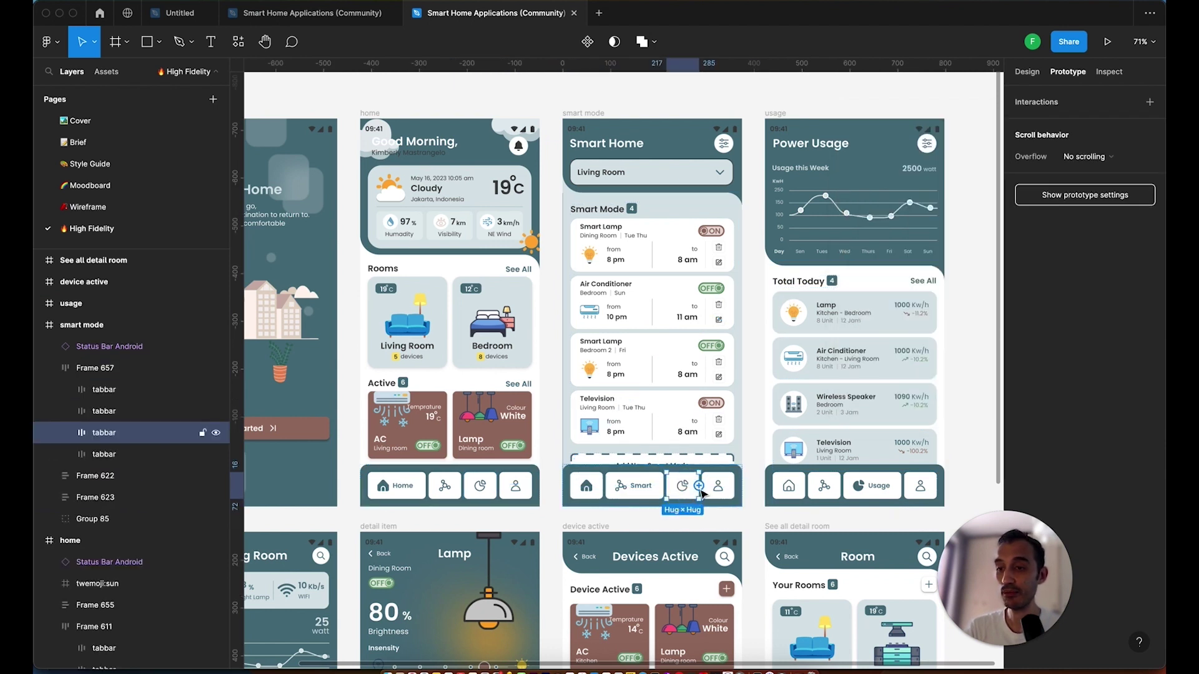
drag(699, 486, 814, 402)
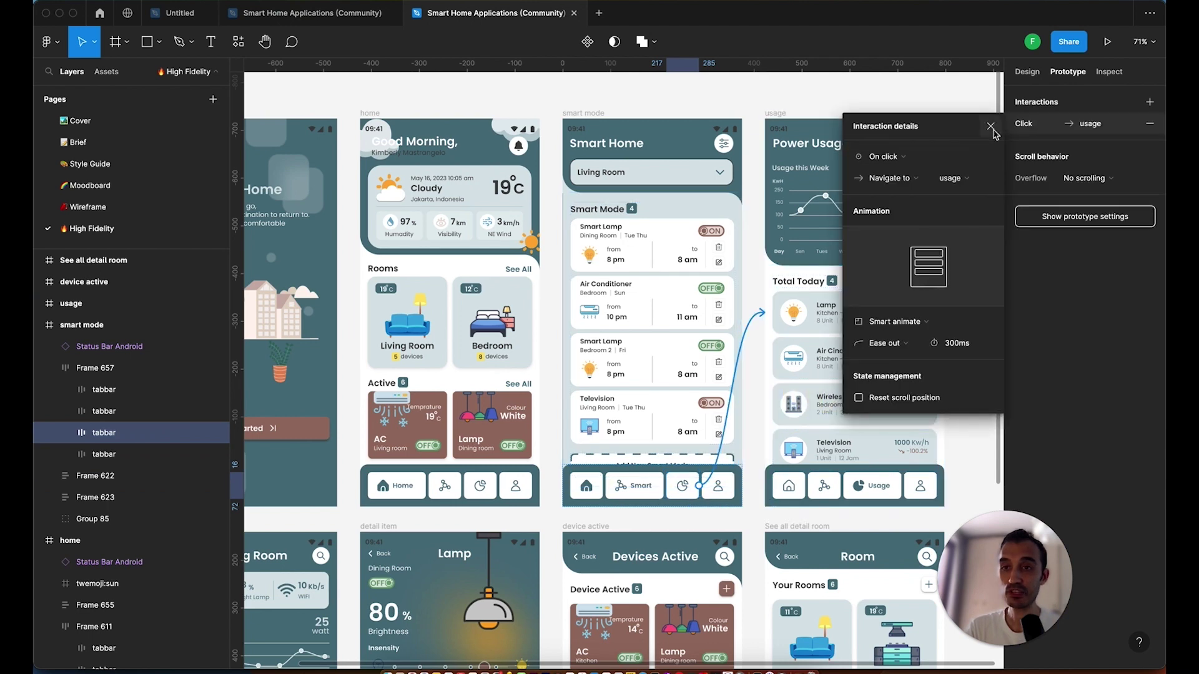
Link the usage screen's home tab to the Splash Screen, then select the Splash Screen frame.
click(996, 128)
click(796, 495)
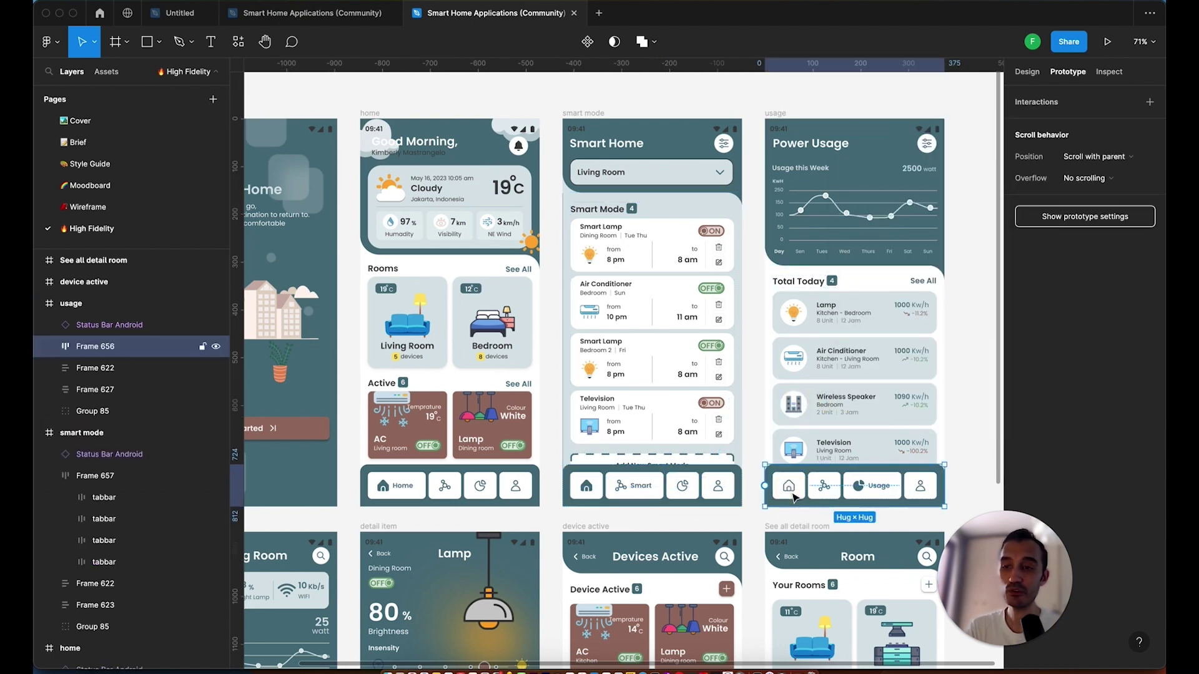
click(802, 496)
drag(773, 486, 329, 399)
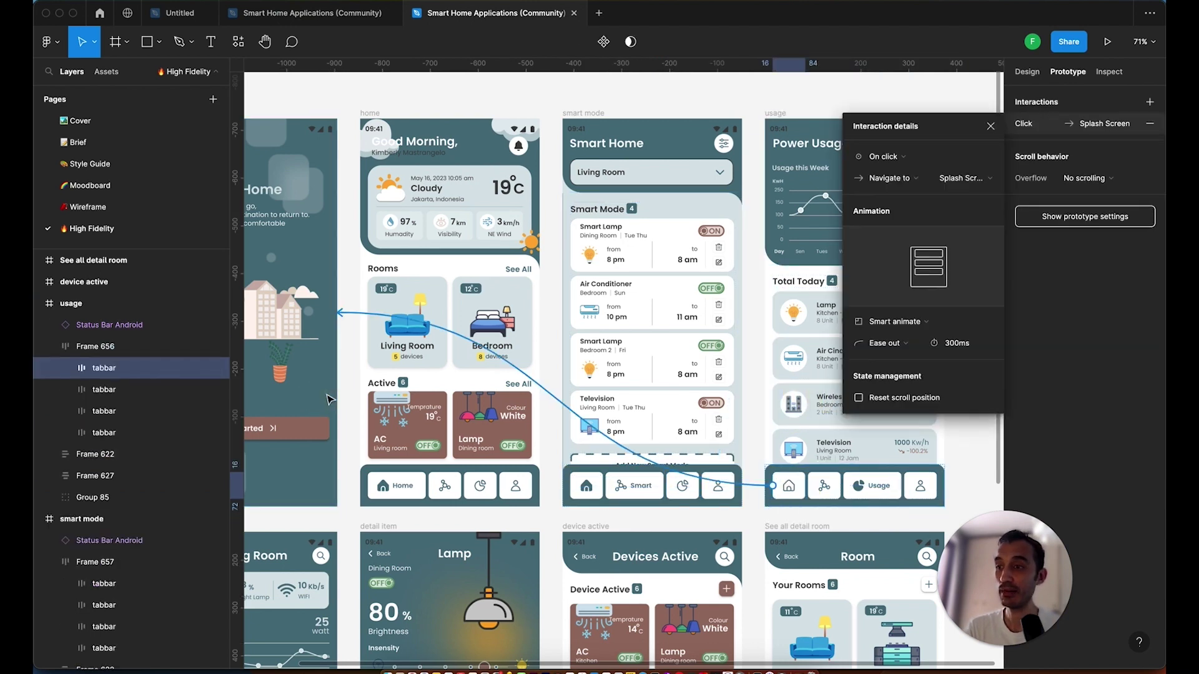
scroll(993, 200, down, 2)
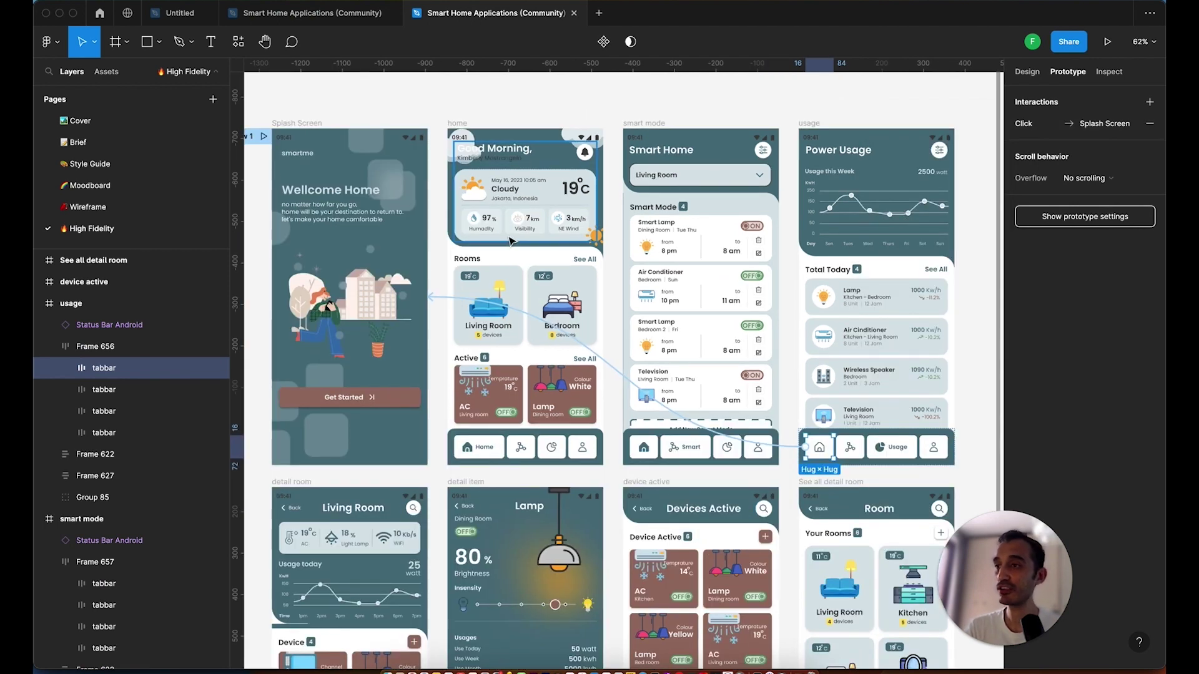
click(299, 123)
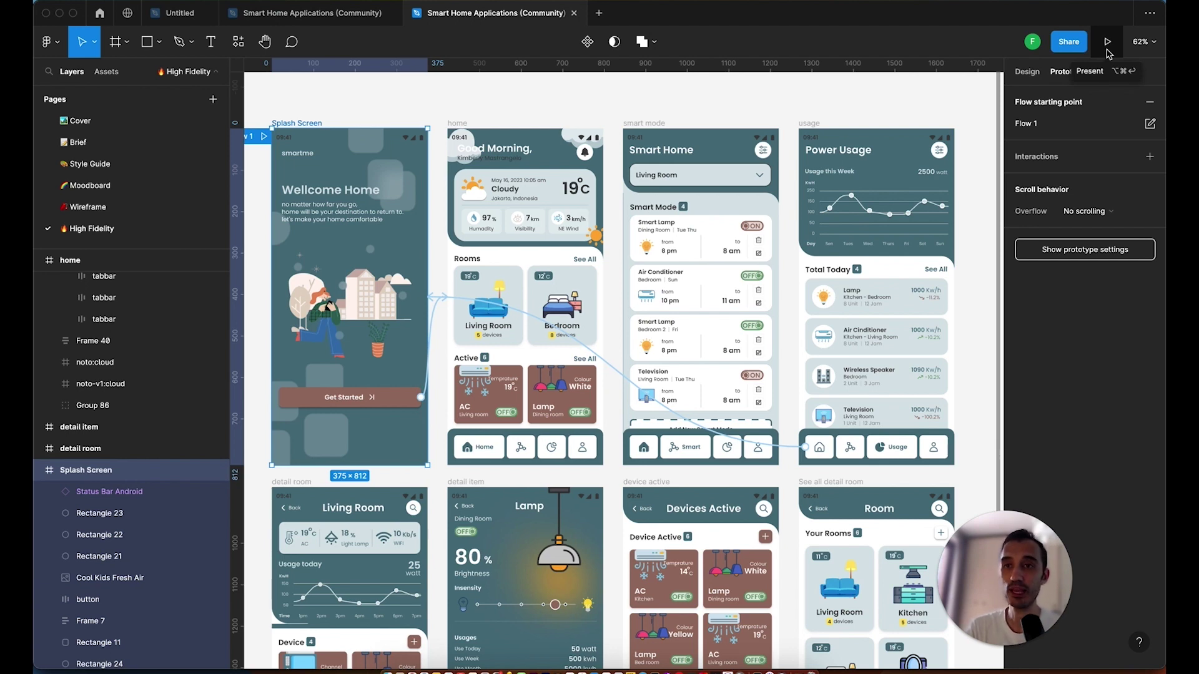
Present the prototype and step through Get Started, the Usage tab and the Home tab.
click(1107, 50)
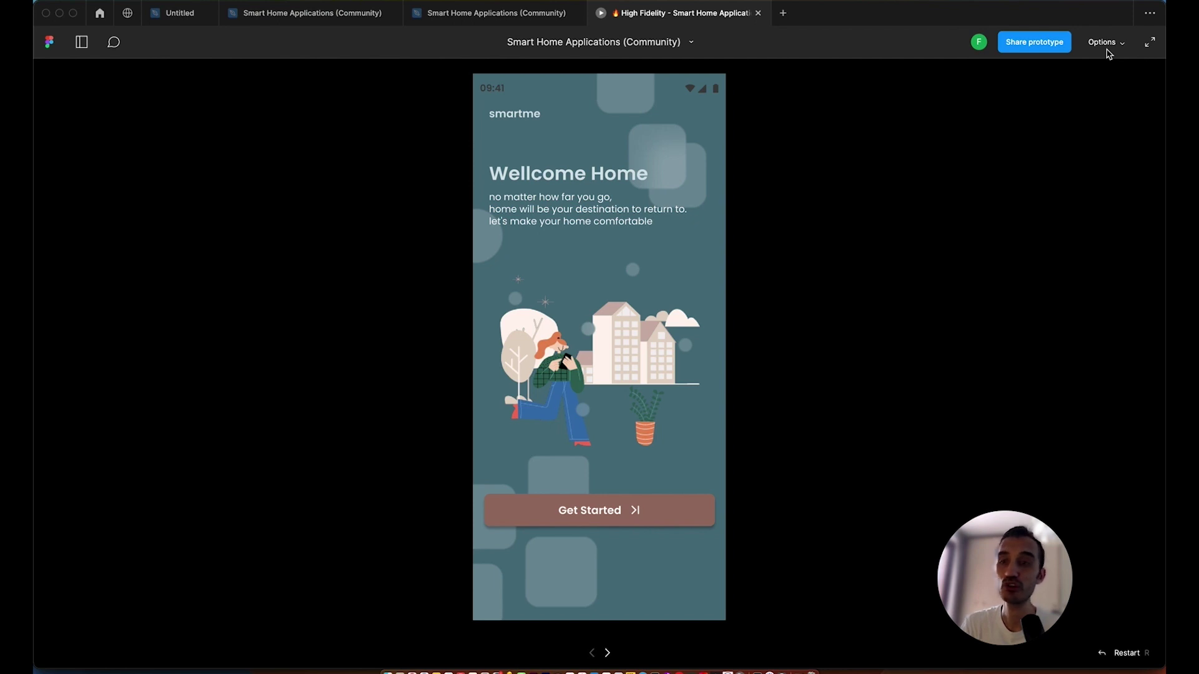
click(609, 513)
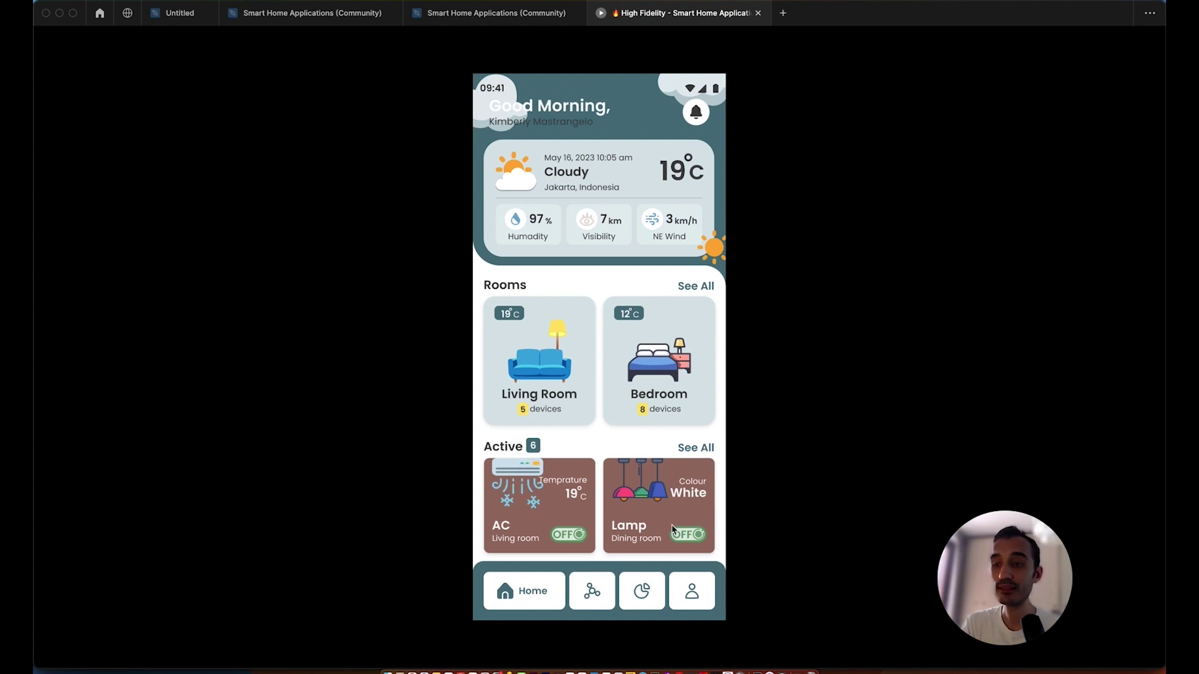
click(643, 596)
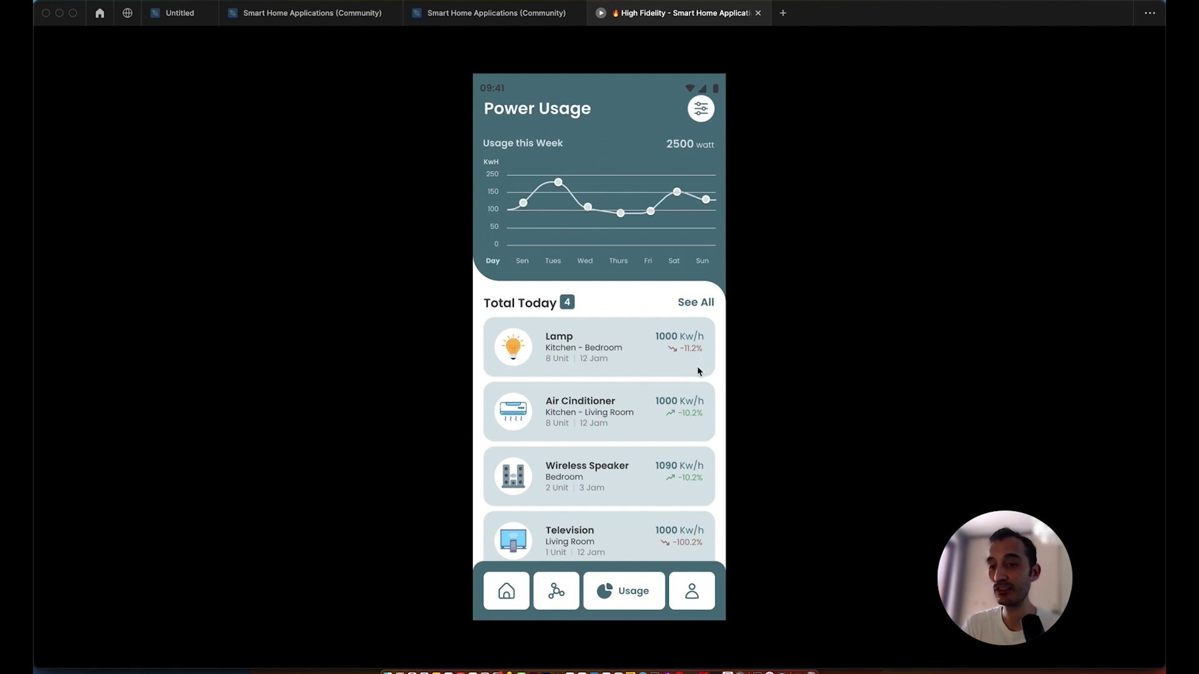
click(509, 601)
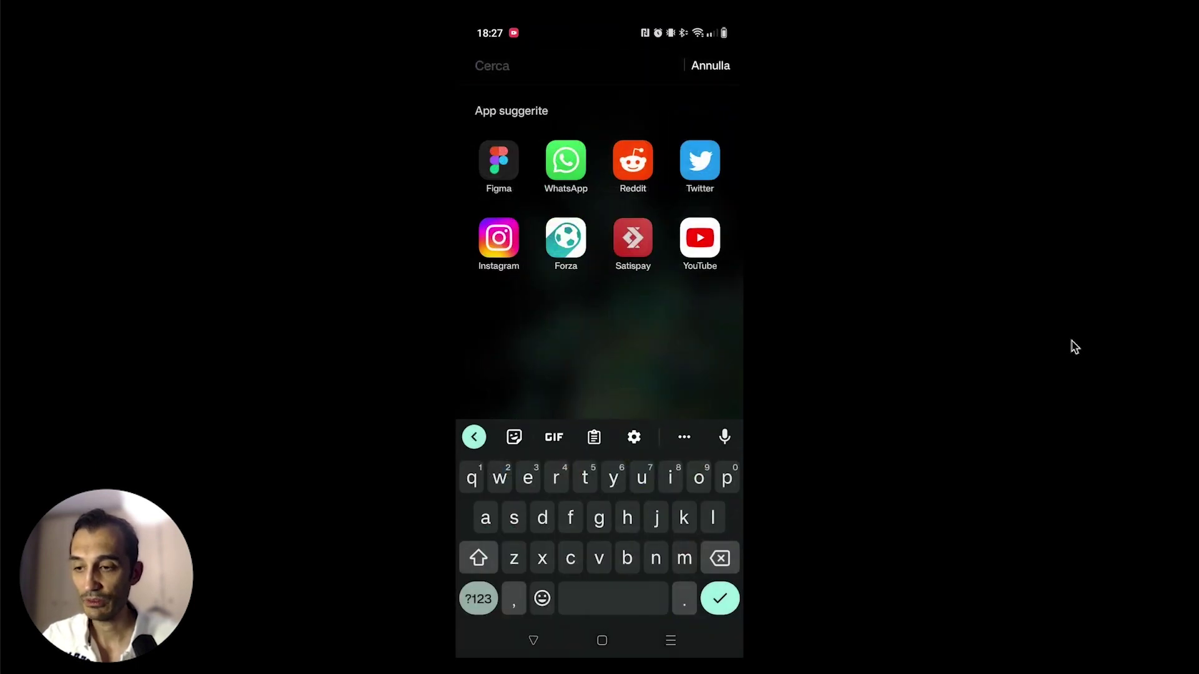
On the phone, open the Figma app's Smart Home Applications file and play its prototype.
text(f)
click(565, 233)
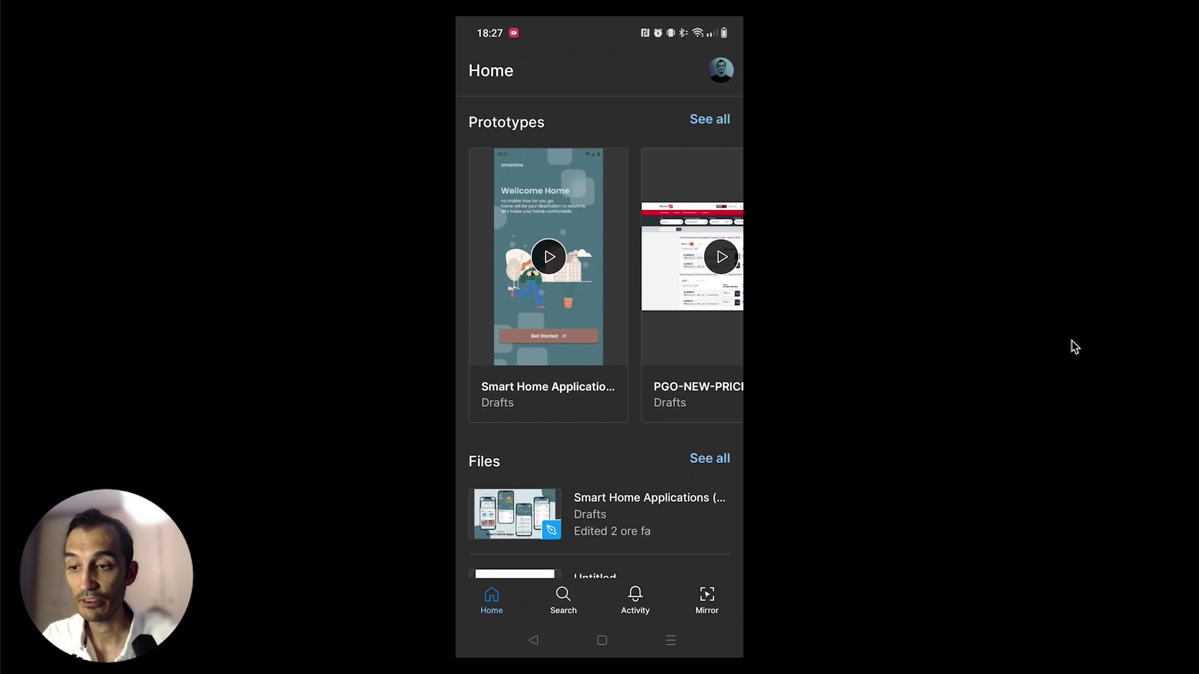
click(600, 514)
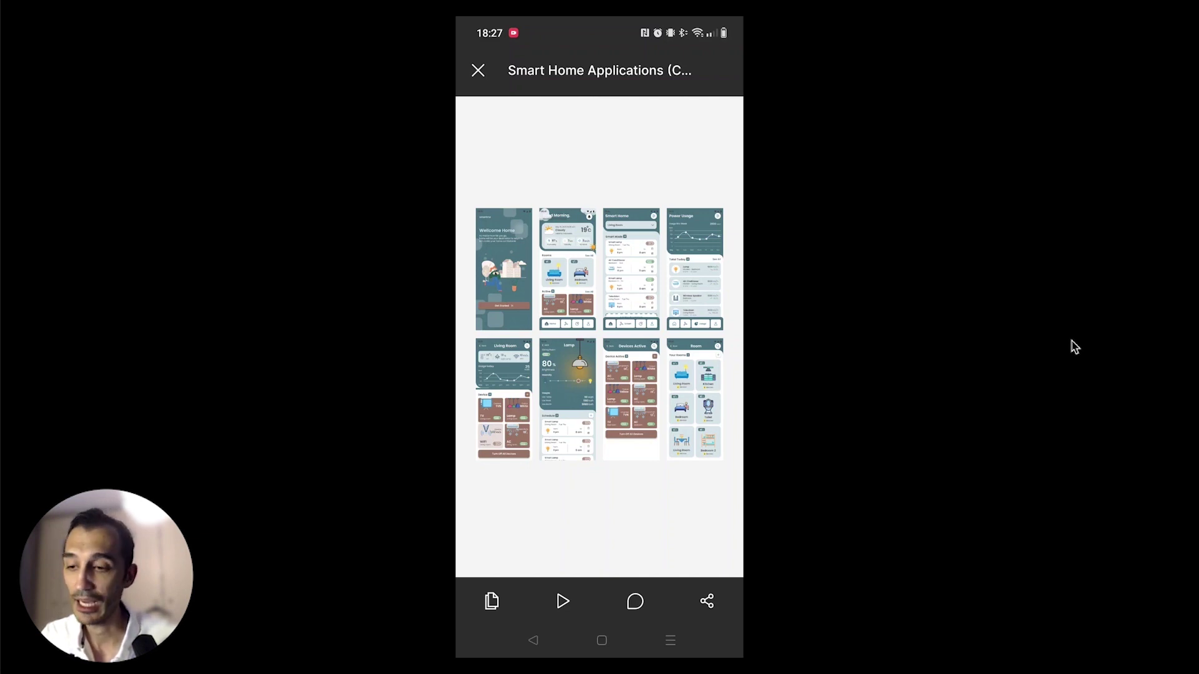
click(562, 601)
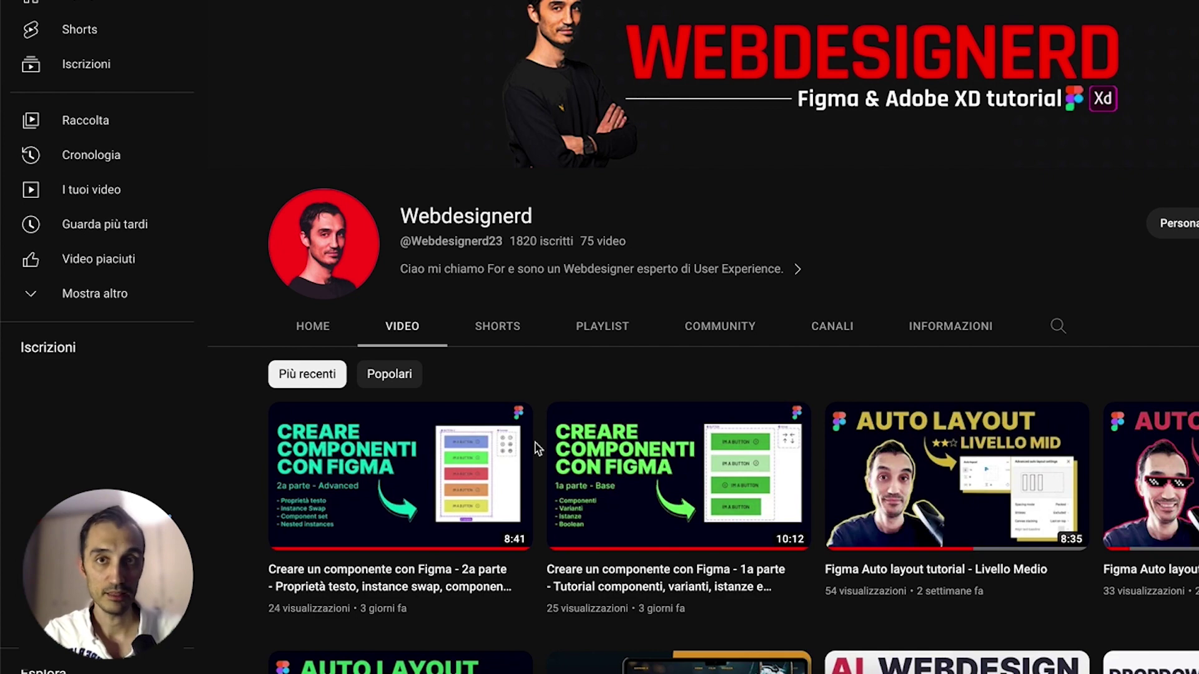
Scroll down the channel's video list to reveal more Figma tutorials.
scroll(536, 448, down, 6)
scroll(536, 444, down, 3)
scroll(535, 445, down, 1)
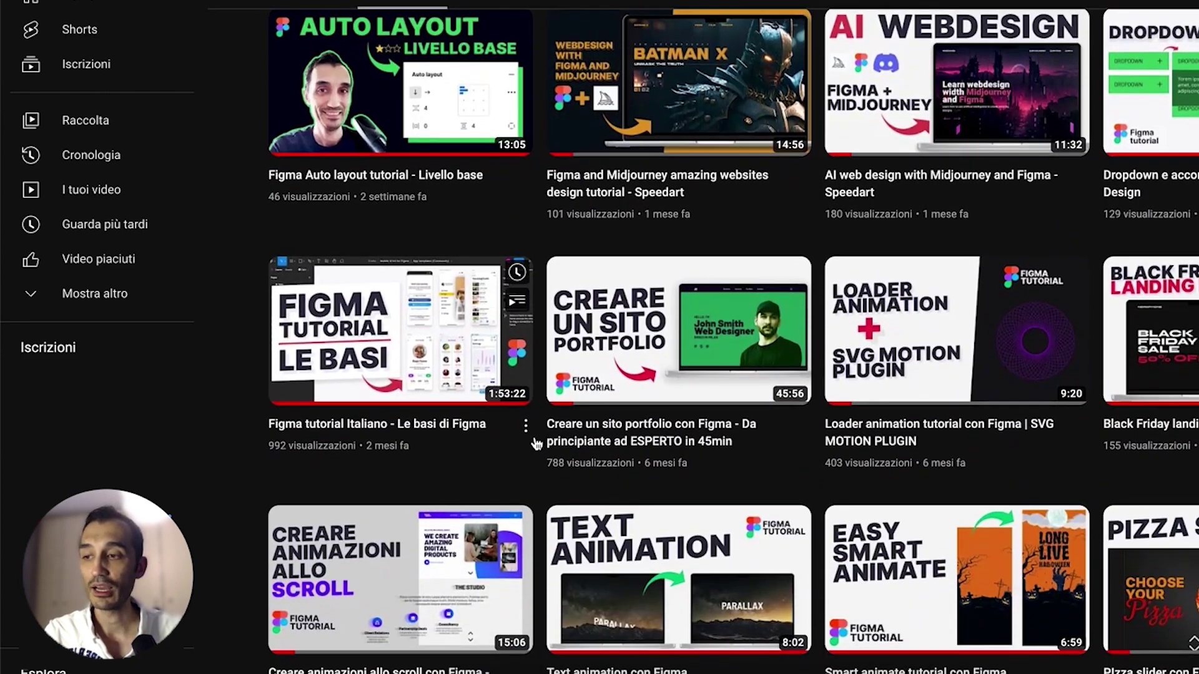